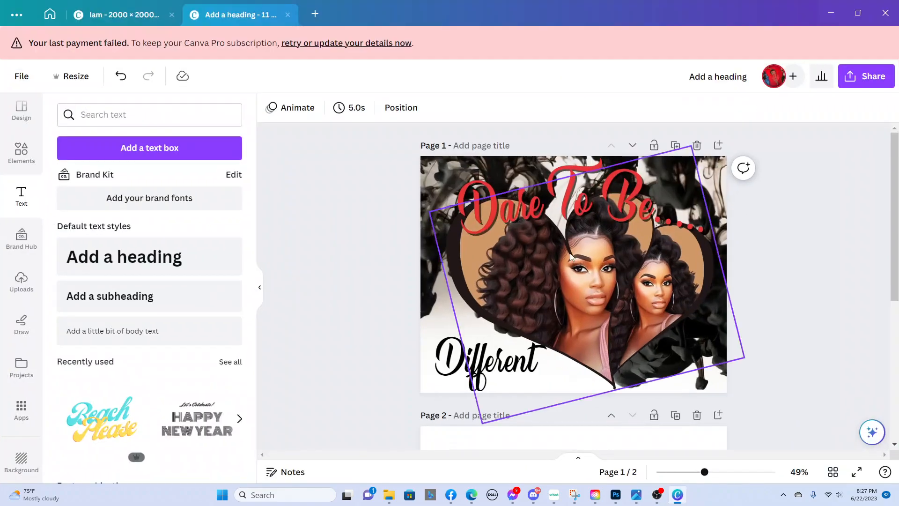
- Clear page 1 by deleting the "Dare To Be" text, the heart photo frame, the black ink background and the "Different" text
left_click(604, 204)
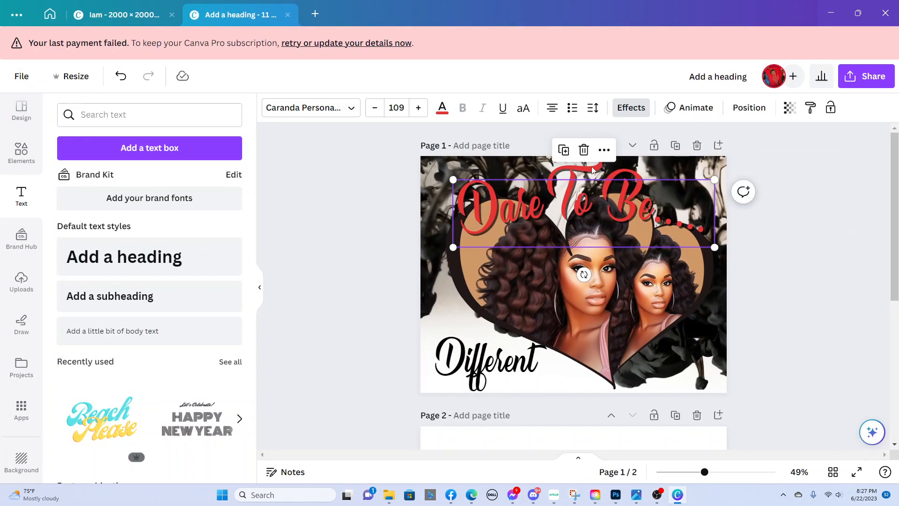
left_click(584, 150)
left_click(582, 185)
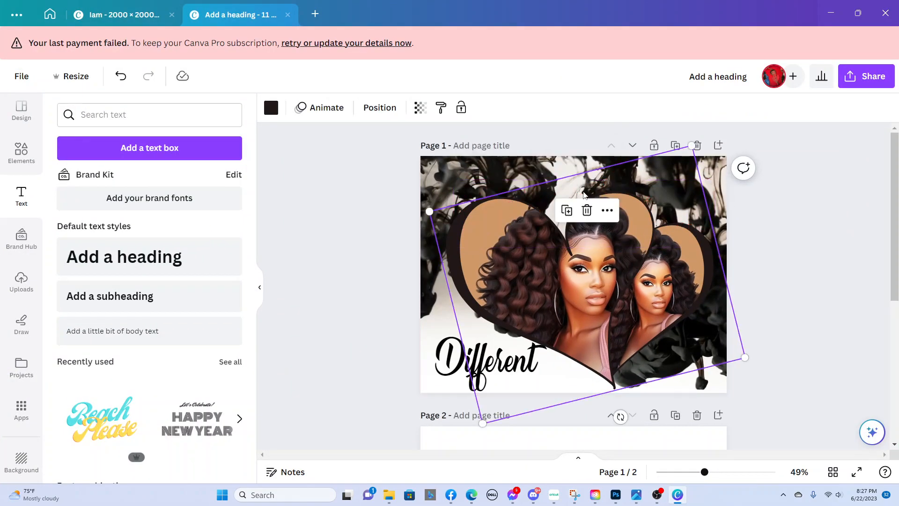
left_click(586, 209)
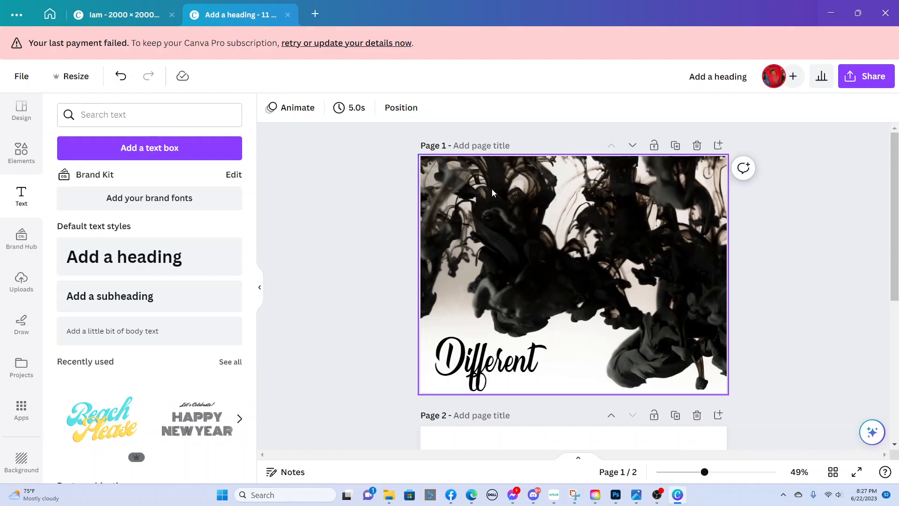
left_click(517, 196)
left_click(562, 186)
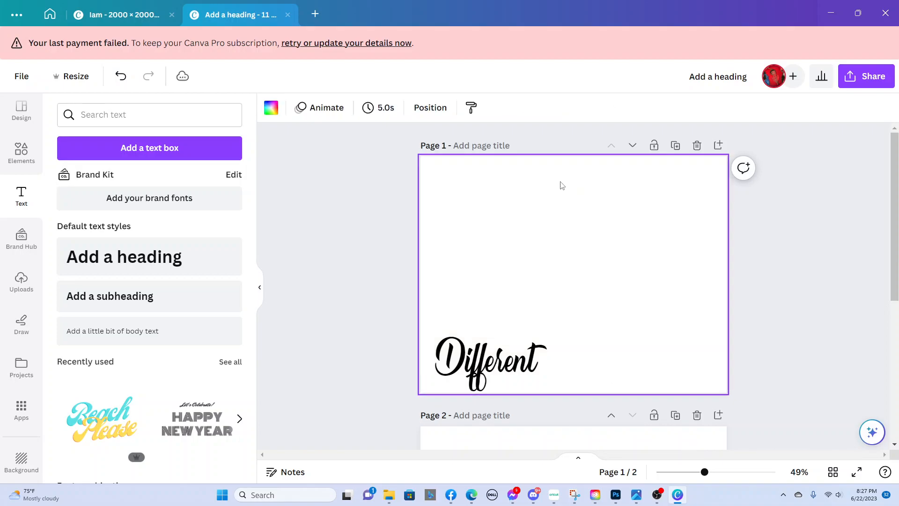
left_click(489, 360)
left_click(489, 316)
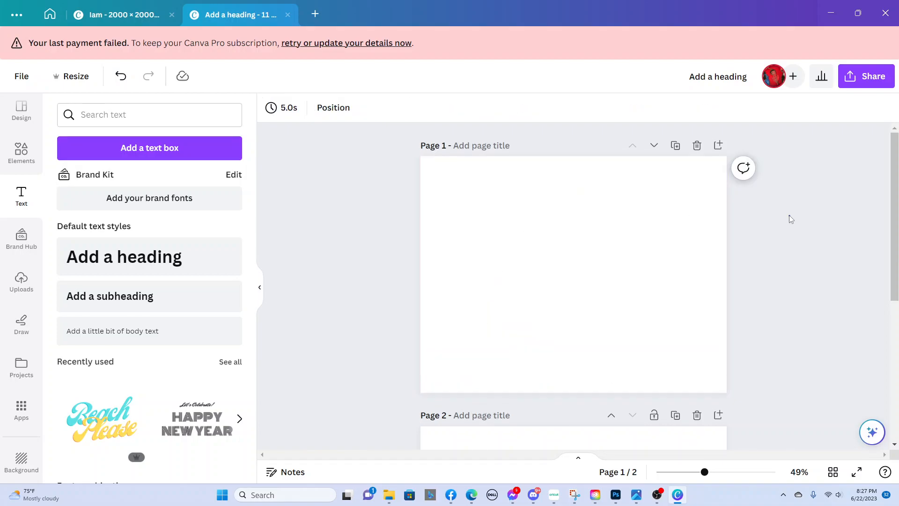
left_click(376, 205)
left_click(22, 79)
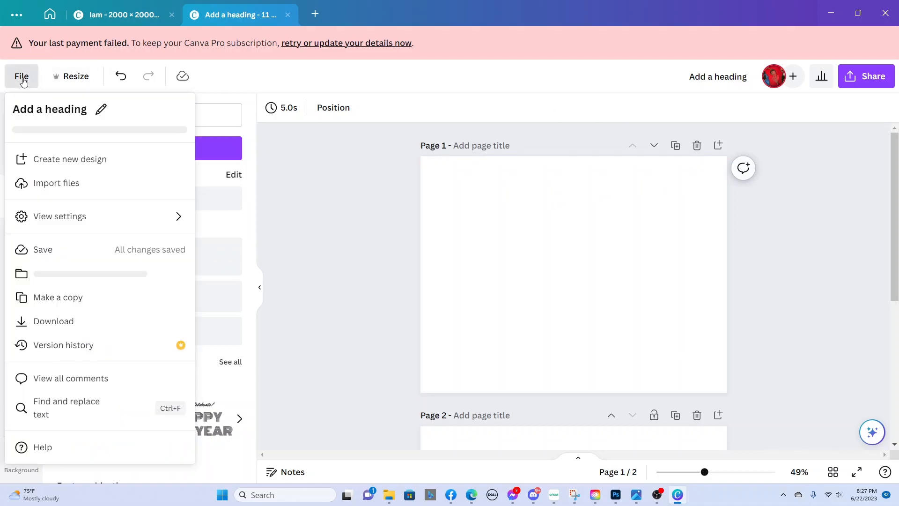
left_click(296, 85)
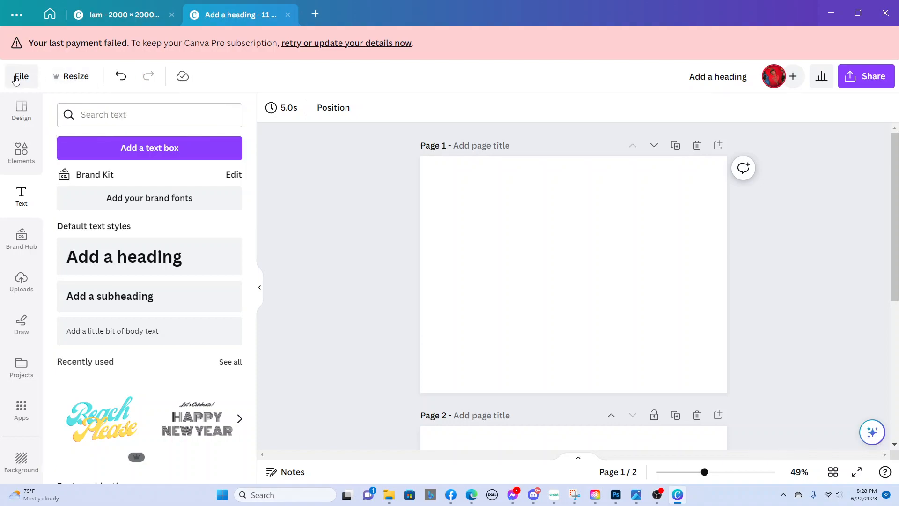
left_click(116, 14)
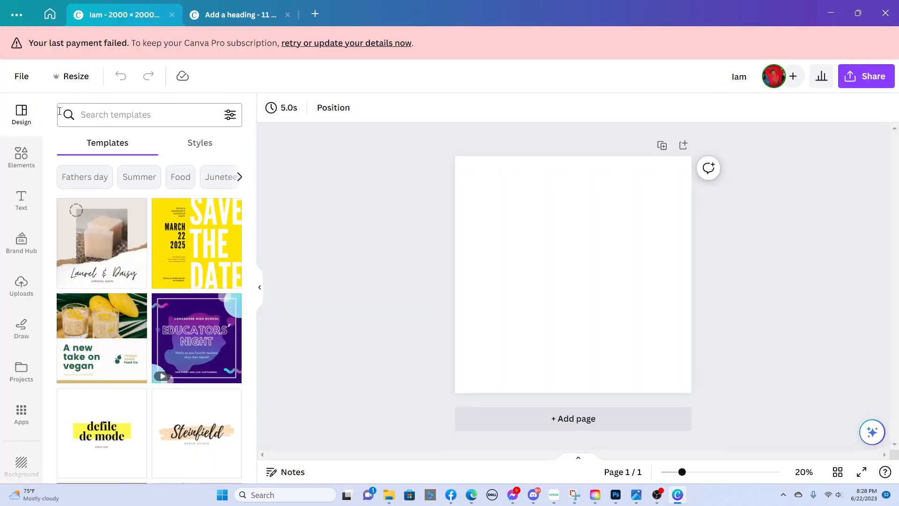
left_click(66, 82)
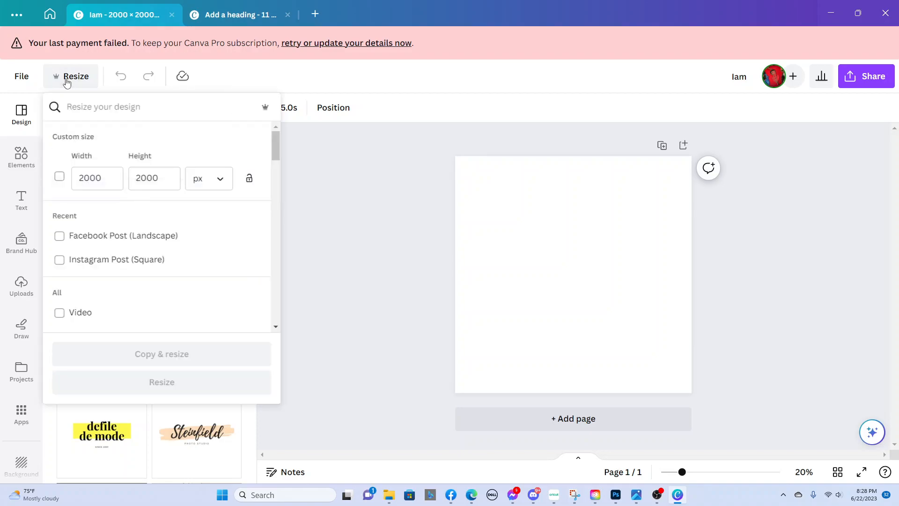
left_click(19, 77)
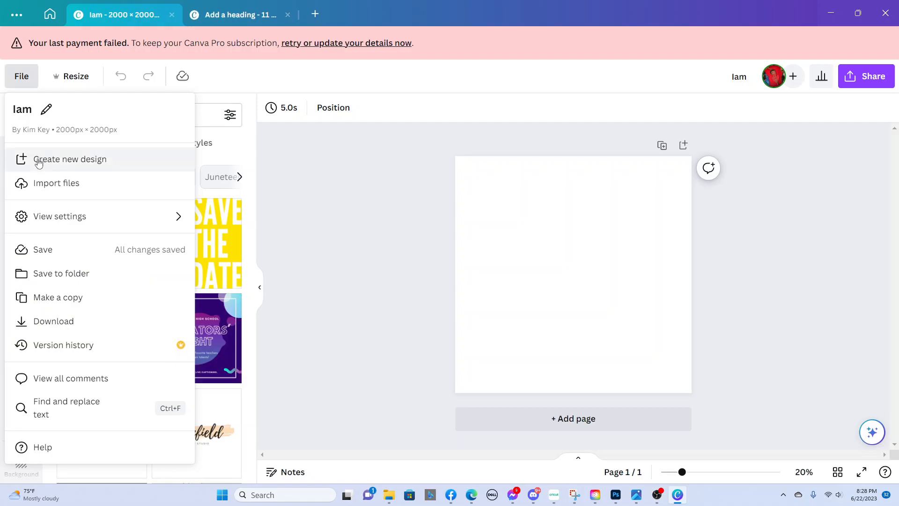
left_click(39, 160)
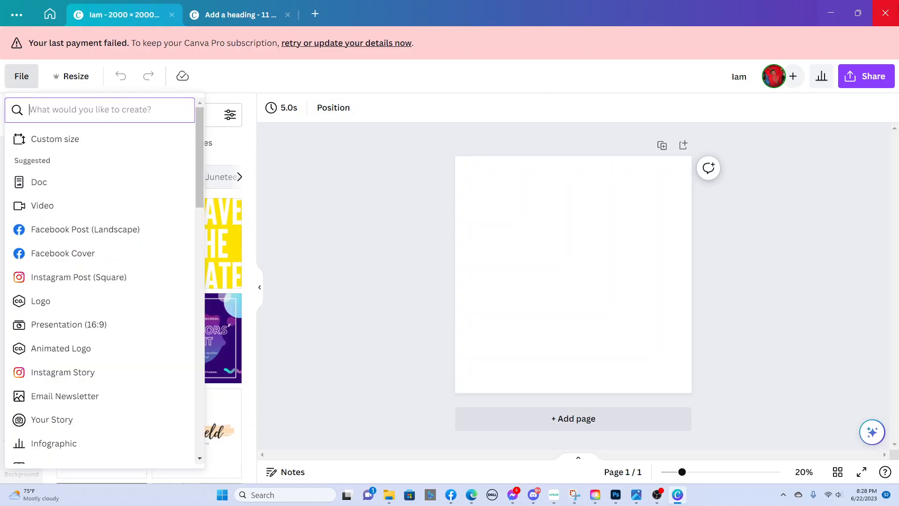
- Close the Canva desktop app, switch to Edge and open Canva's home page through a web search for canva
left_click(884, 17)
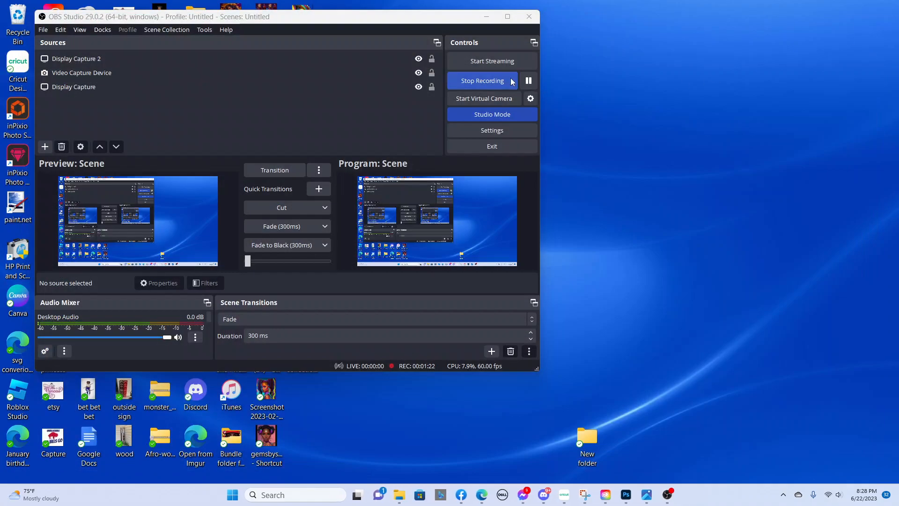
left_click(481, 496)
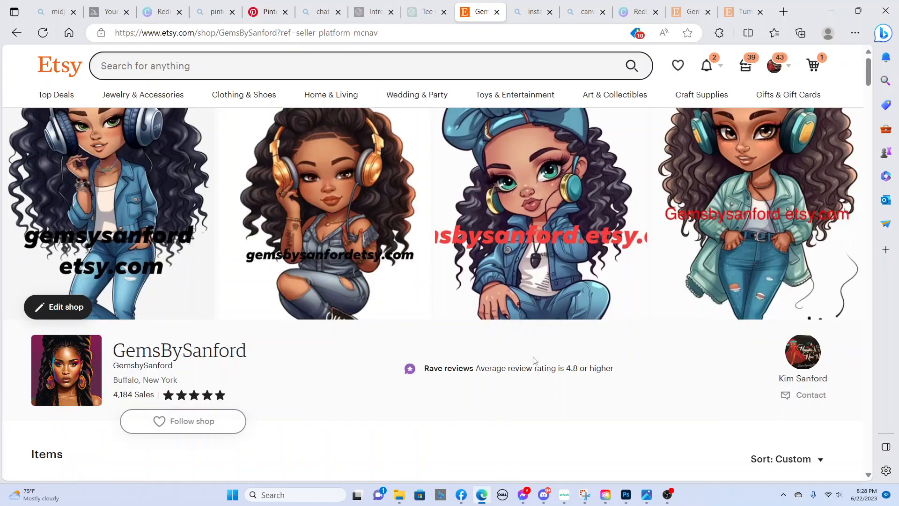
left_click(782, 12)
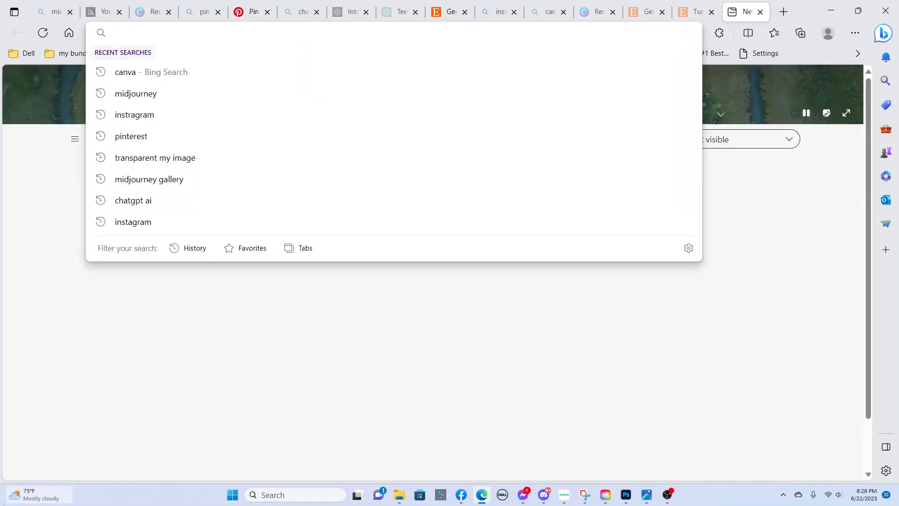
left_click(573, 70)
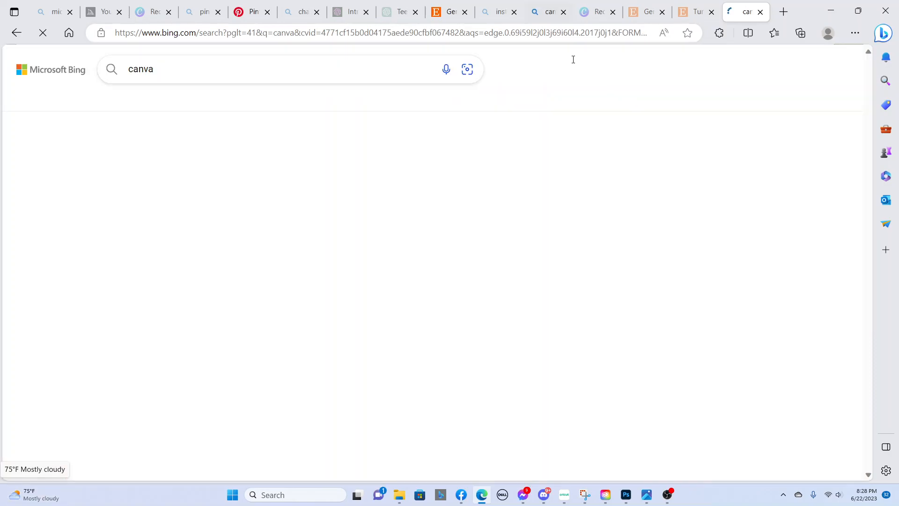
left_click(776, 152)
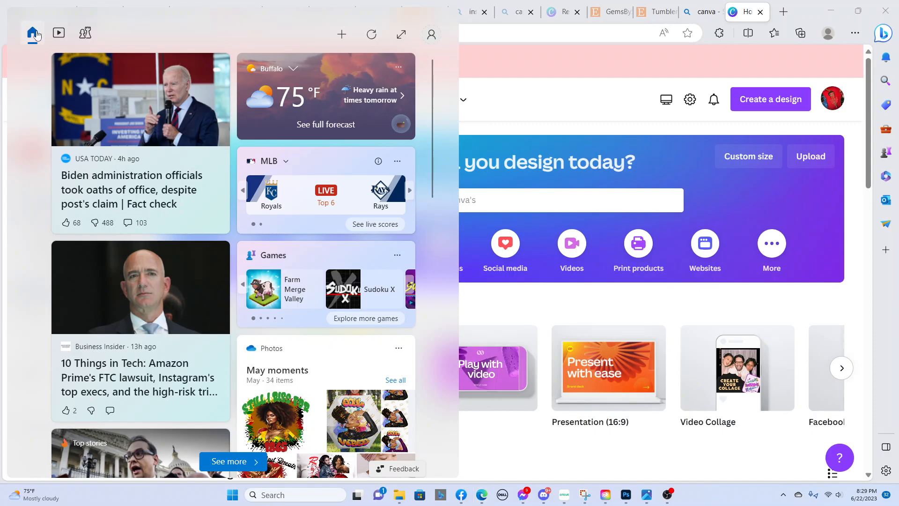
left_click(677, 121)
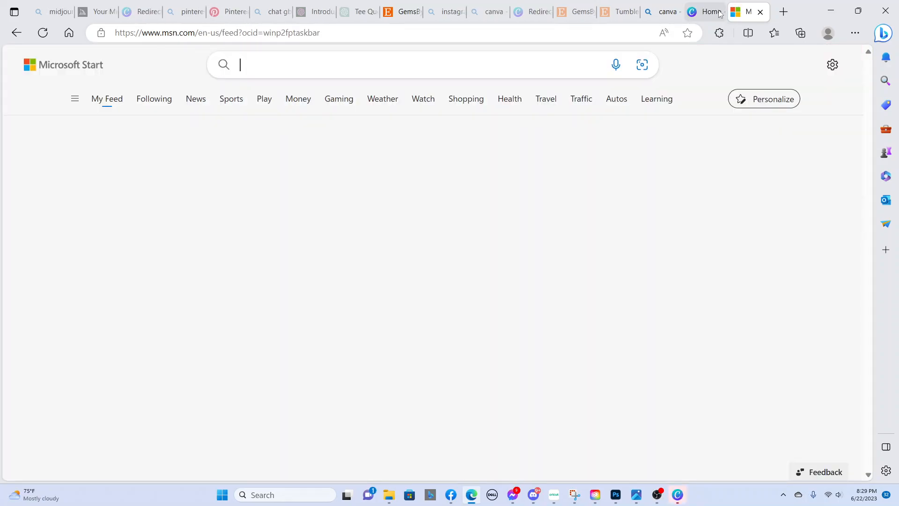
left_click(760, 12)
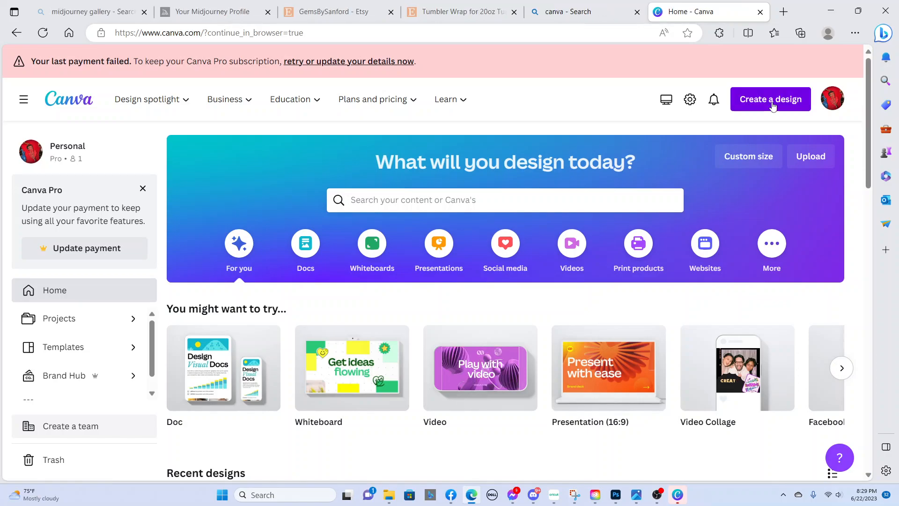
- Create a new custom-size blank design measuring 11 × 8.5 in
left_click(773, 106)
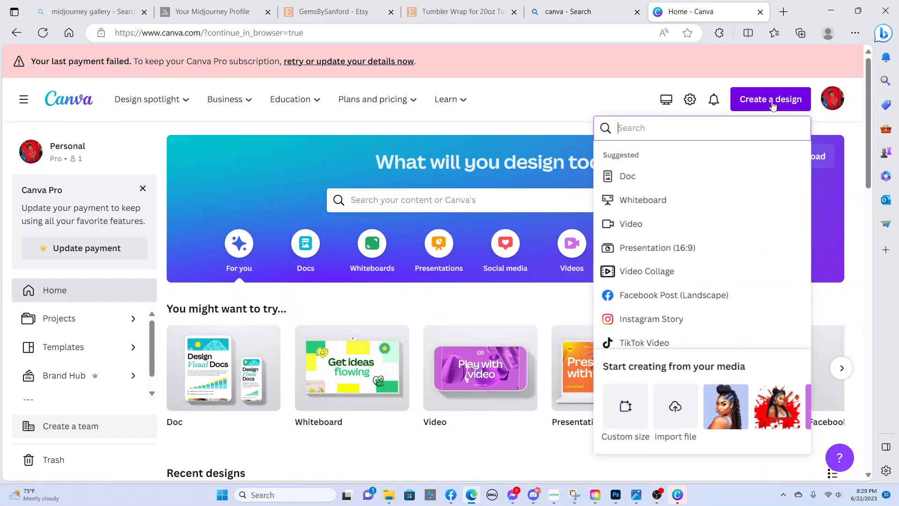
left_click(625, 408)
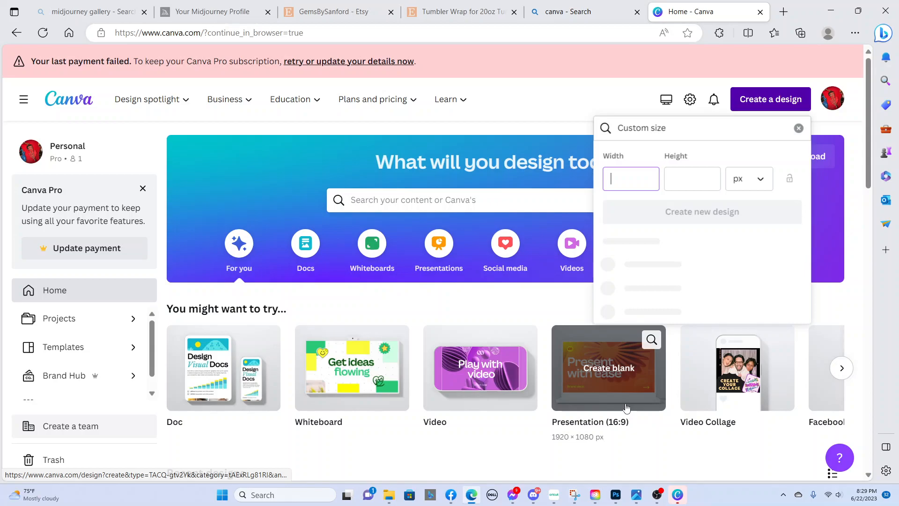
left_click(626, 407)
left_click(439, 322)
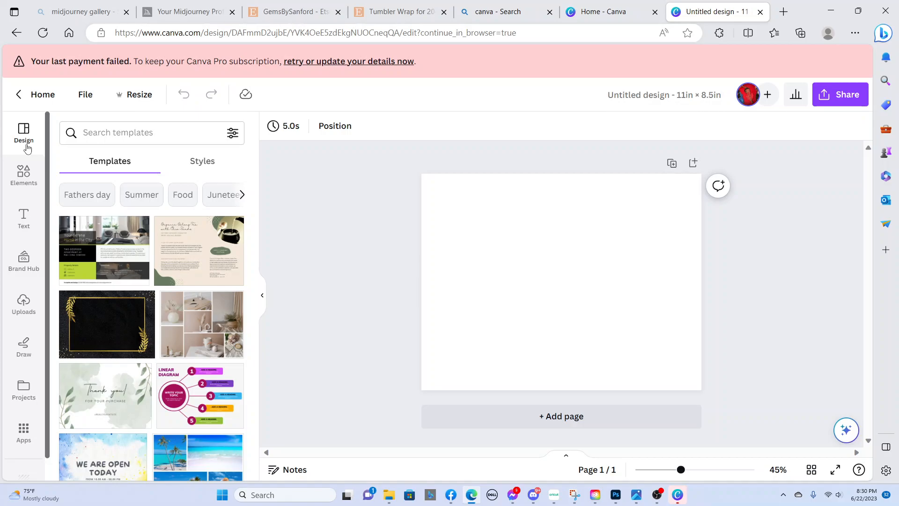
- Search the elements for "frames", open the Frames collection and browse to the brush-stroke frames
left_click(24, 175)
left_click(140, 133)
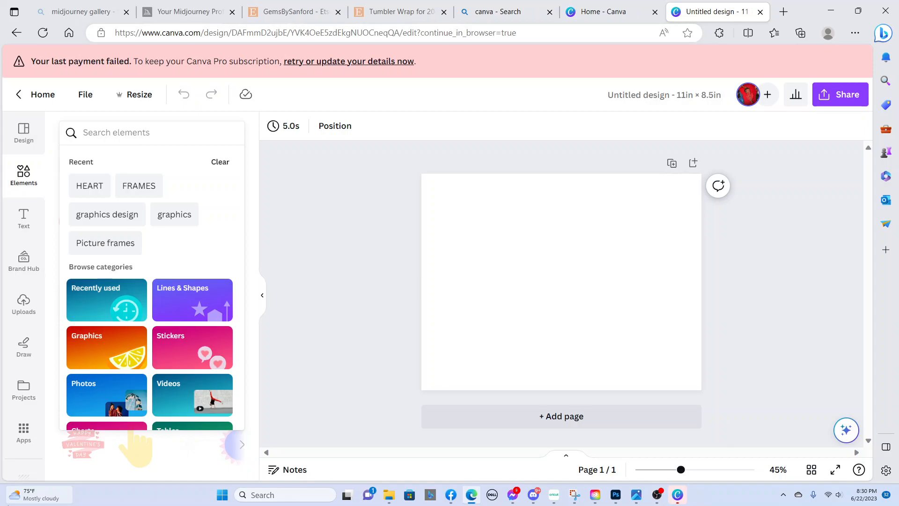
type("frames")
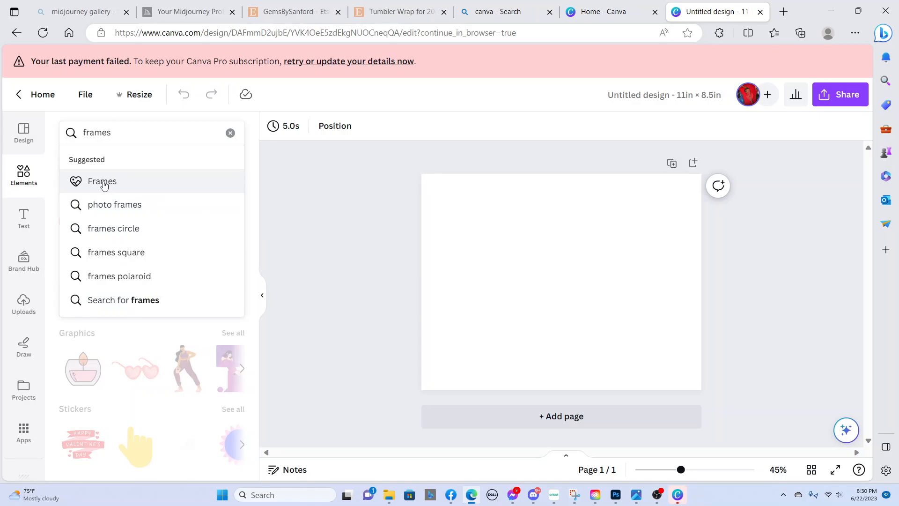
left_click(103, 184)
scroll(182, 207, "down", 2)
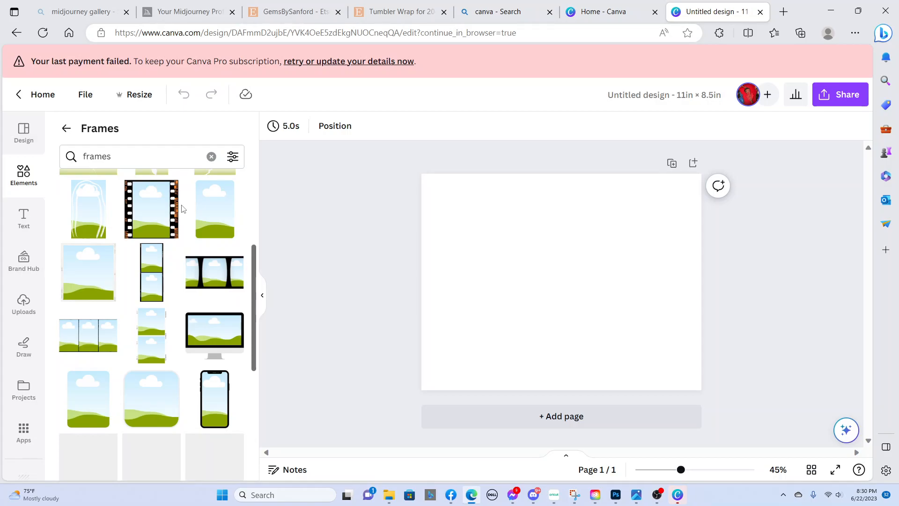
scroll(182, 208, "down", 5)
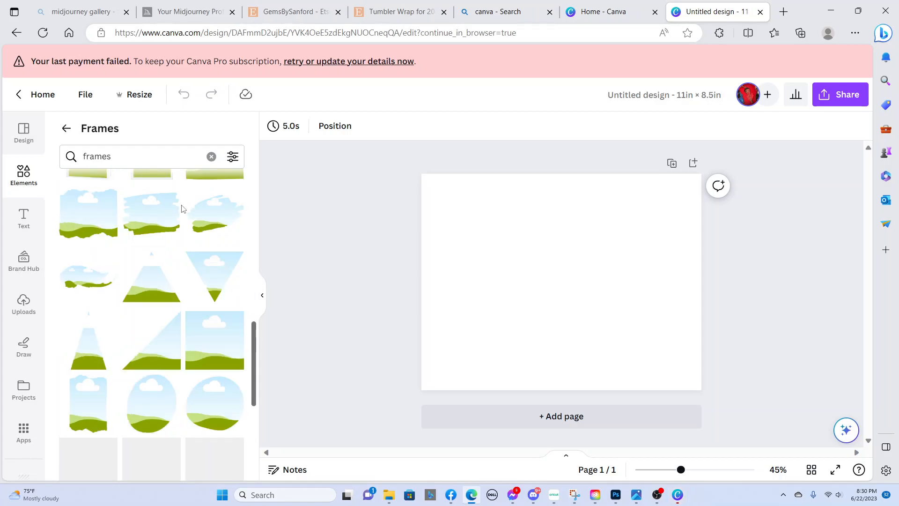
- Add the wide brush-stroke frame to the blank page, enlarge it to fill most of the page and center it
mouse_move(182, 208)
left_mouse_down()
mouse_move(526, 237)
mouse_move(515, 228)
left_mouse_up()
left_click_drag(601, 300, 664, 375)
left_click_drag(641, 330, 607, 313)
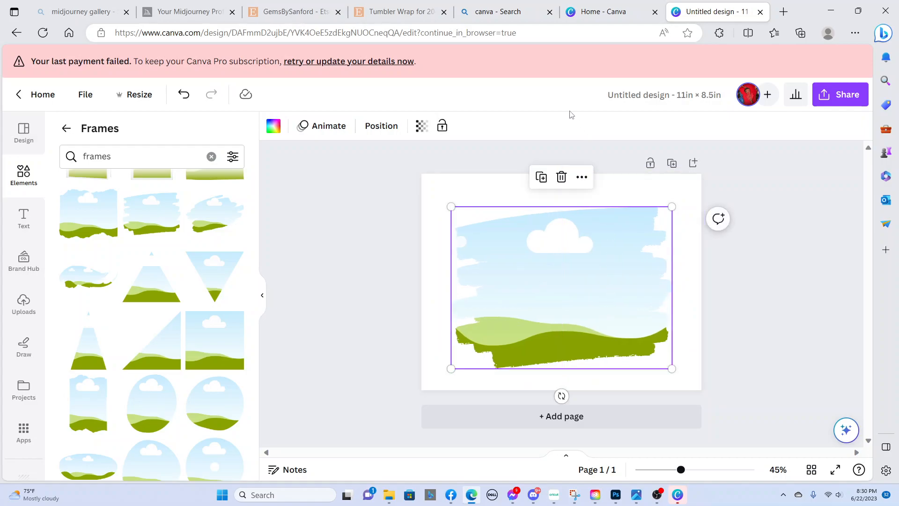
left_click(333, 201)
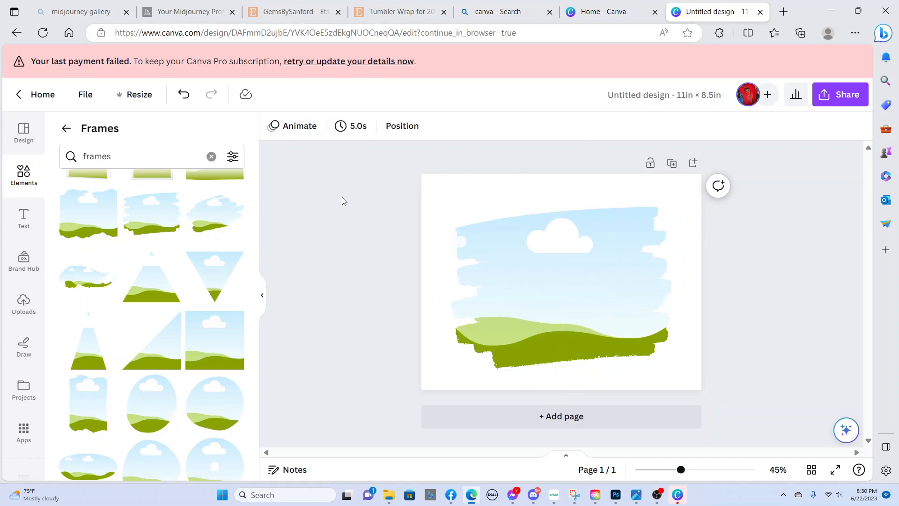
- Add the uploaded portrait of the curly-haired woman on a tan background and drop it into the brush-stroke frame
left_click(25, 311)
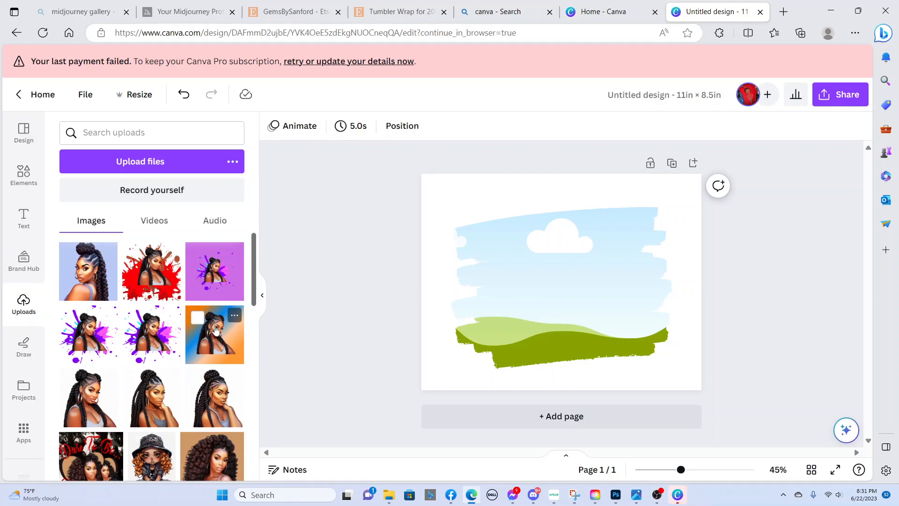
scroll(218, 323, "down", 3)
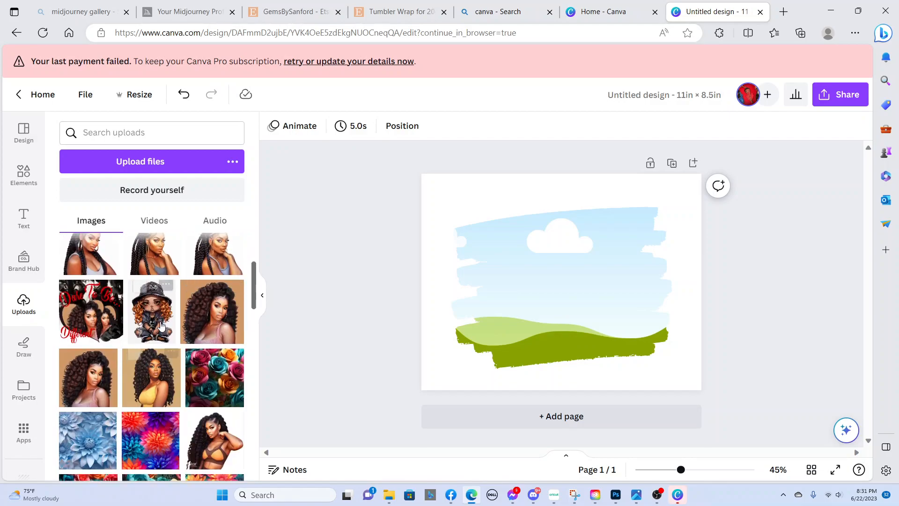
left_click(200, 315)
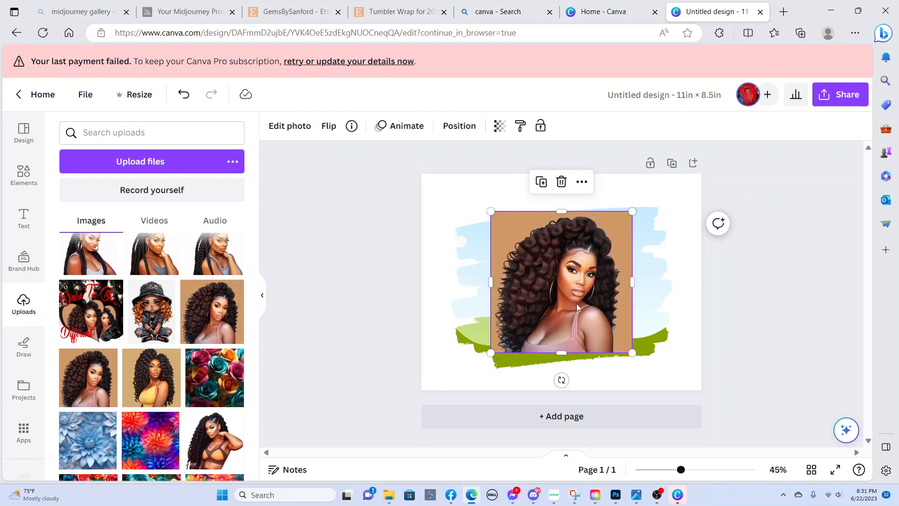
left_click(22, 177)
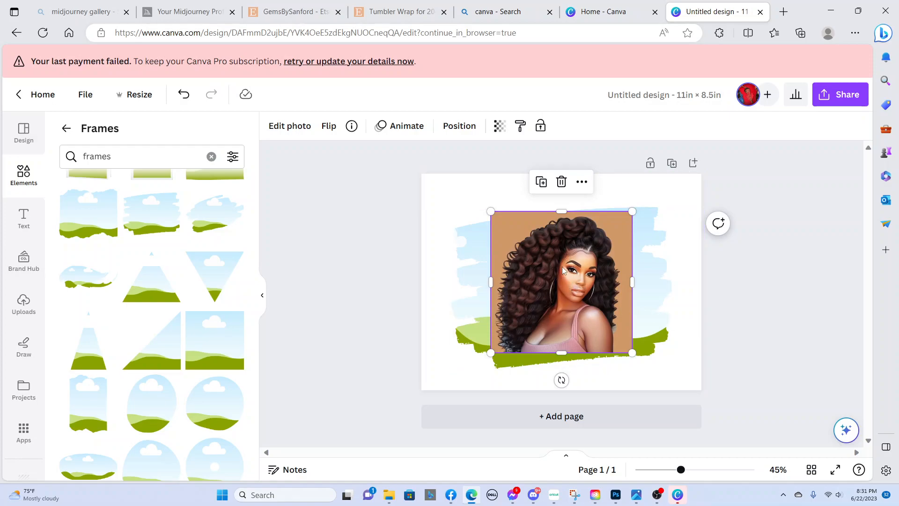
mouse_move(562, 268)
left_mouse_down()
mouse_move(568, 279)
mouse_move(576, 271)
left_mouse_up()
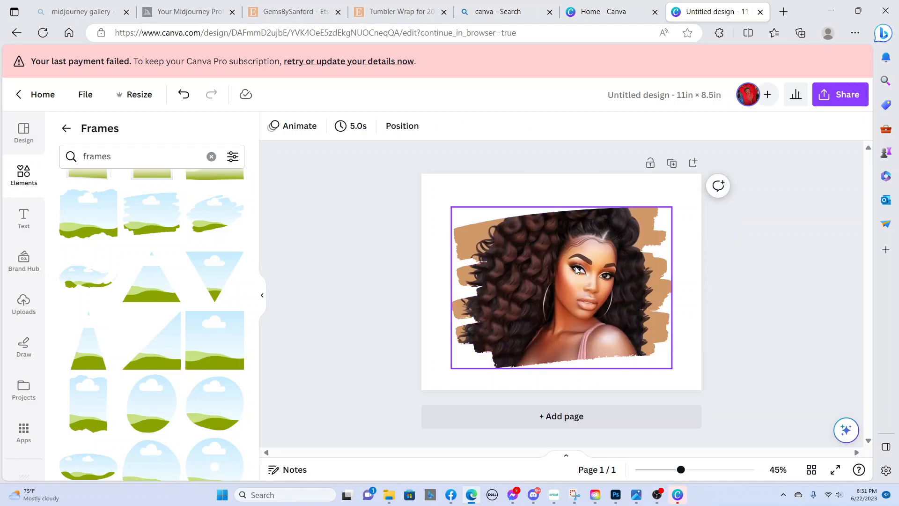
- Delete the portrait from the brush-stroke frame, and delete the empty frame from the page
left_click(548, 251)
left_click(562, 177)
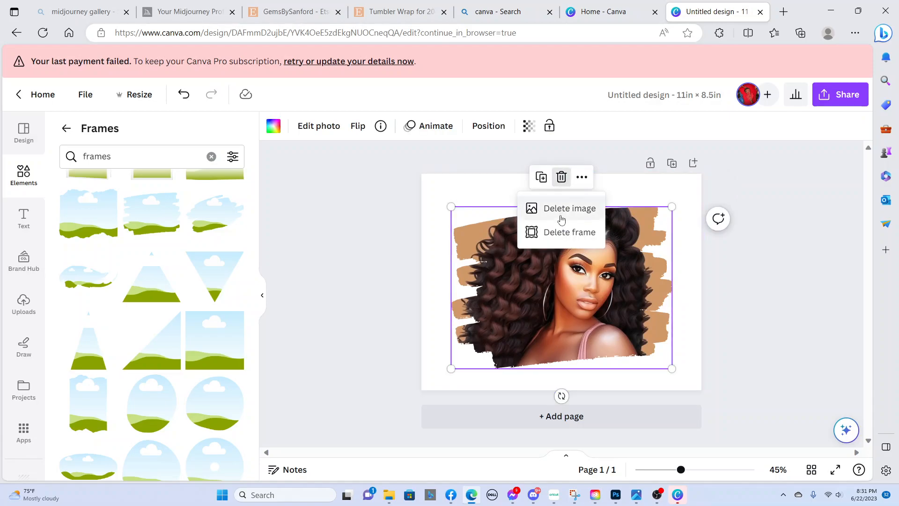
left_click(563, 210)
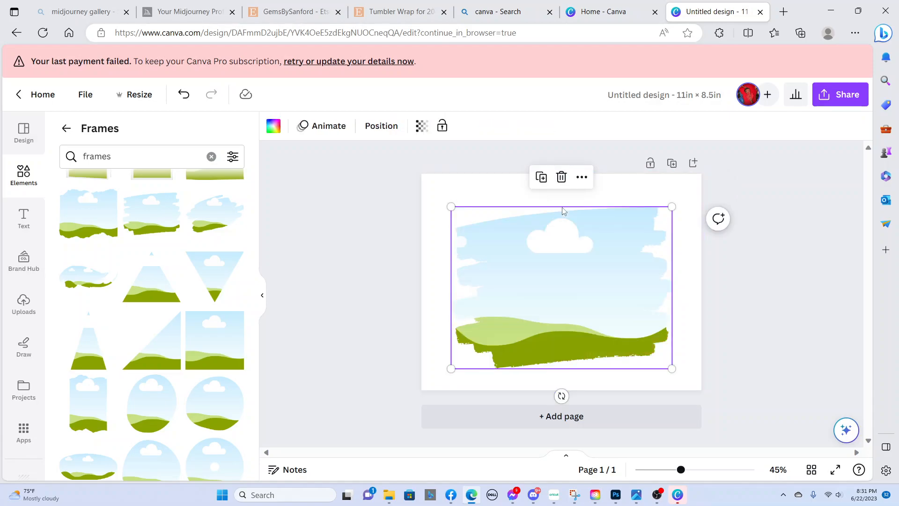
left_click(561, 177)
scroll(209, 236, "up", 5)
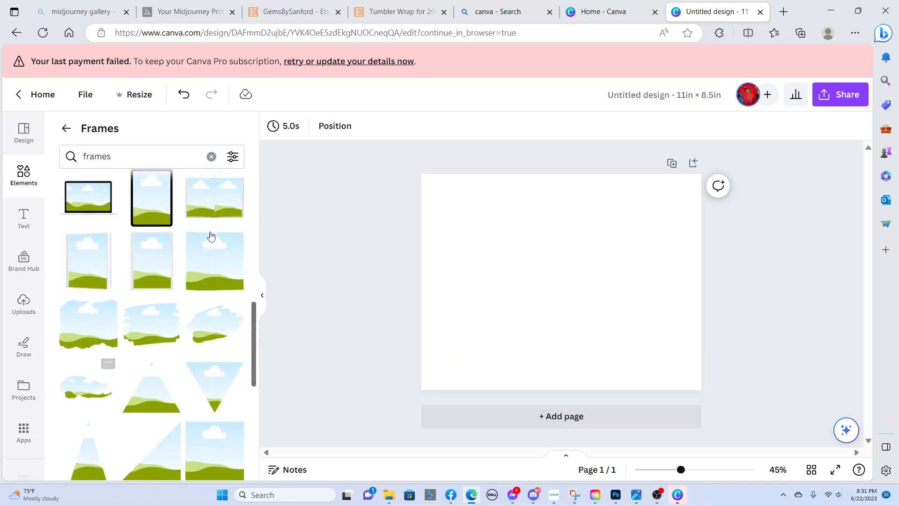
- Replace the search term in the Frames collection with "heart" and run the search
left_click(138, 156)
key("BackSpace")
key("BackSpace")
key("BackSpace")
key("BackSpace")
key("BackSpace")
key("BackSpace")
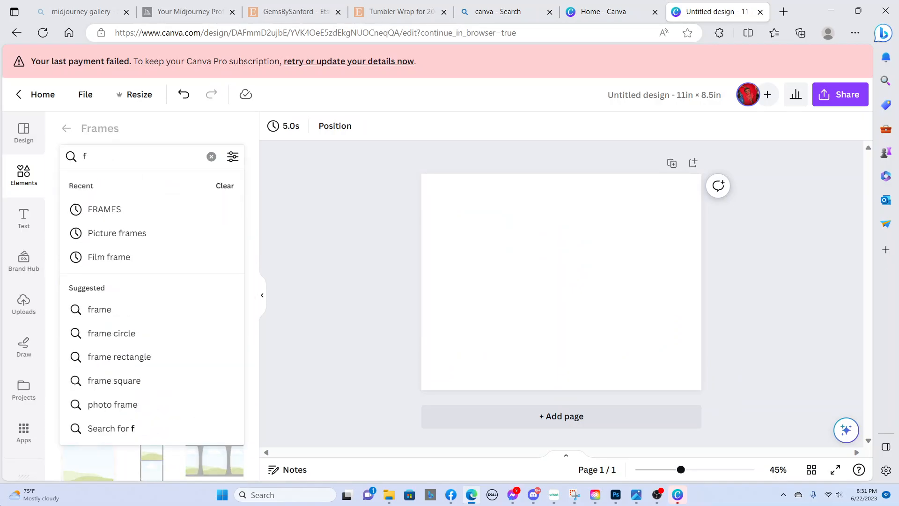
type("heart")
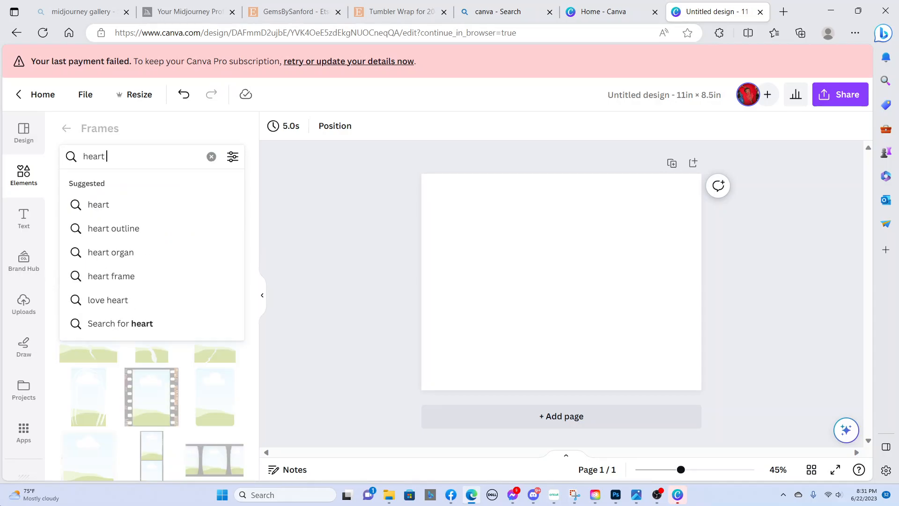
key("Return")
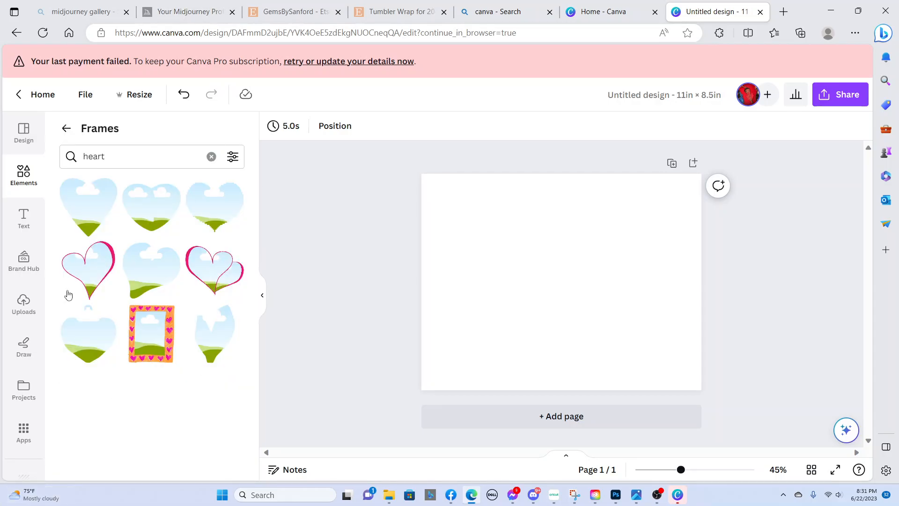
- Add the pink-outlined single-heart and overlapping double-heart frames to the page, and delete the single-heart frame
left_click(87, 295)
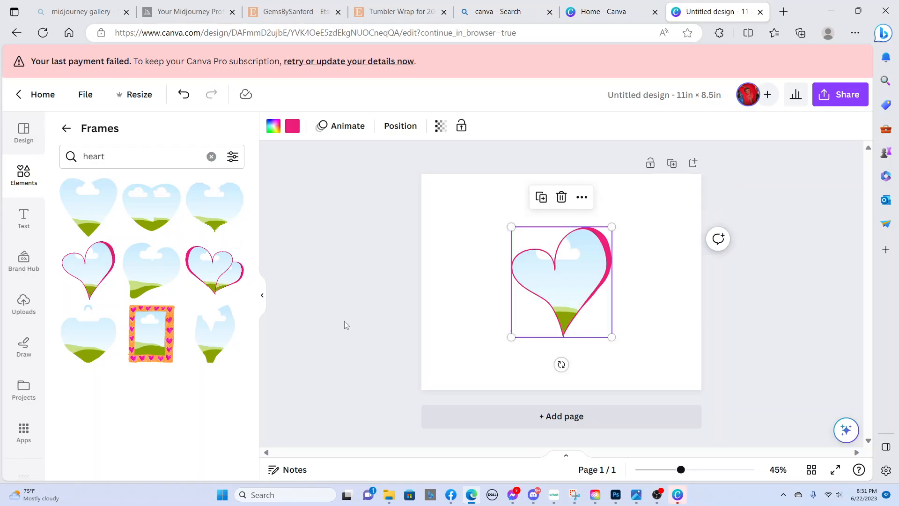
left_click_drag(556, 283, 467, 332)
left_click(233, 268)
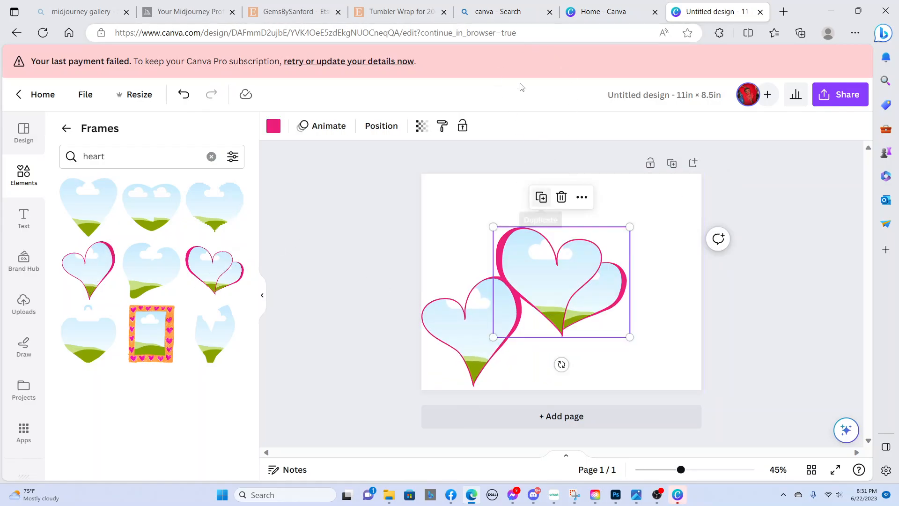
left_click_drag(556, 294, 556, 259)
left_click(478, 330)
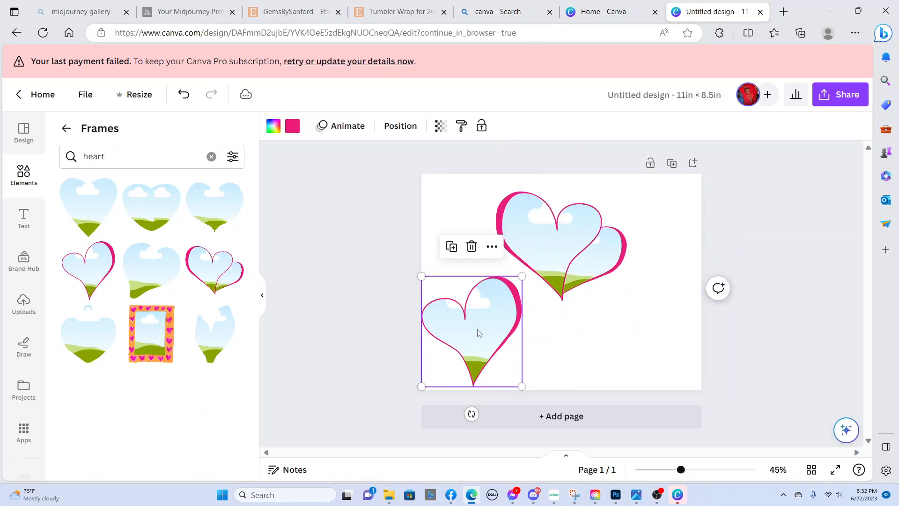
left_click(471, 246)
- Enlarge the double-heart frame to fill most of the page and center it
left_click(541, 231)
left_click_drag(541, 231, 540, 244)
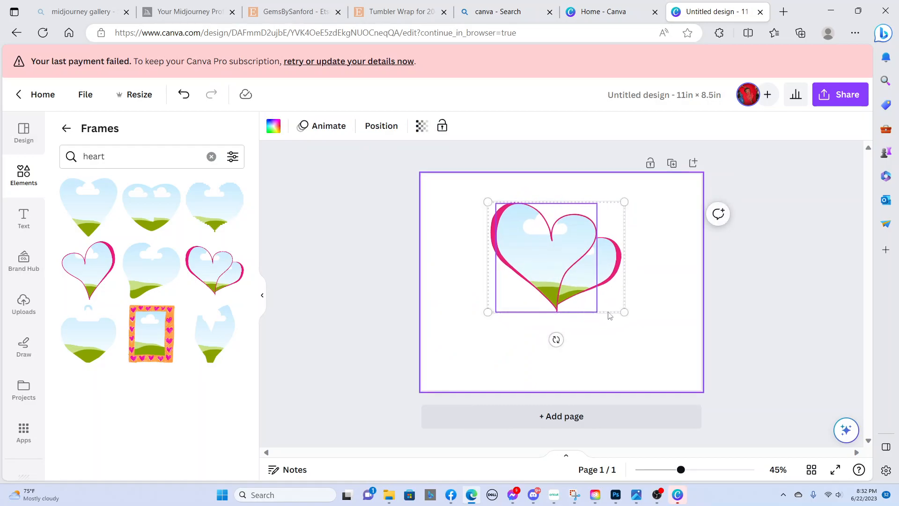
left_click_drag(624, 313, 688, 402)
left_click_drag(604, 265, 583, 269)
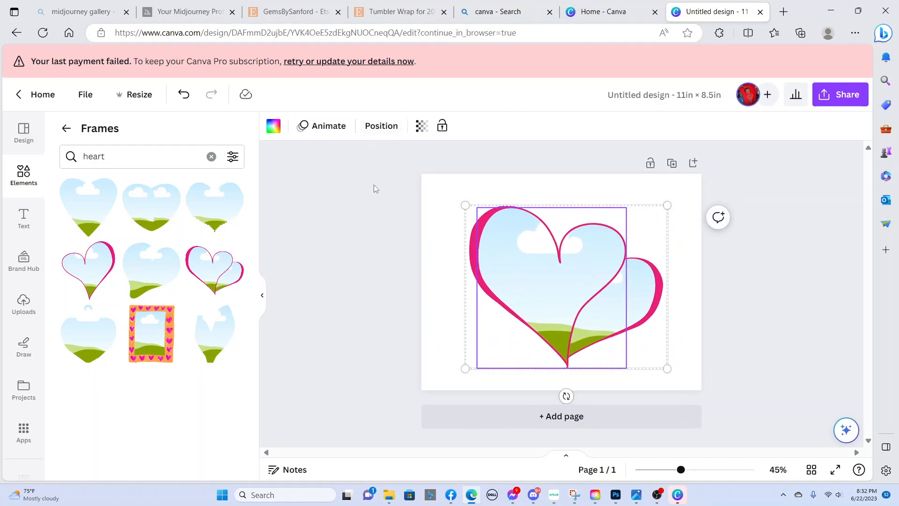
left_click(338, 198)
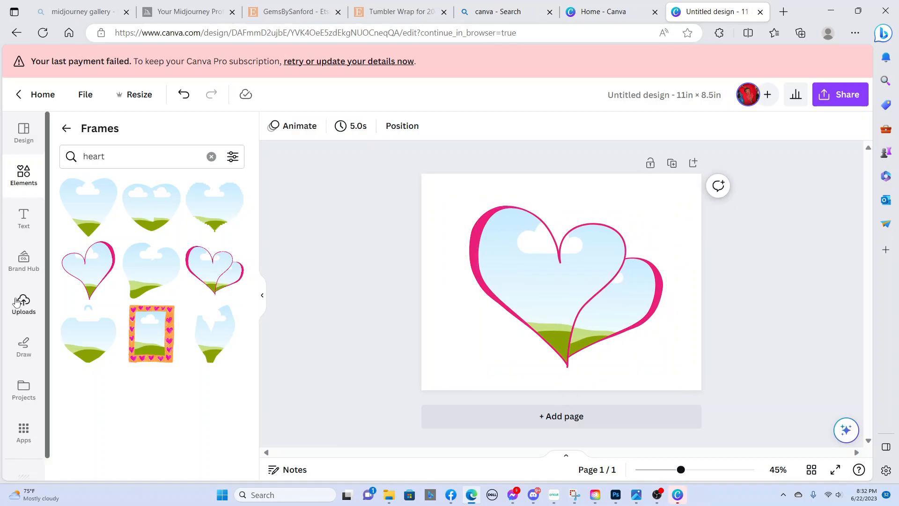
- Add the uploaded portrait of the curly-haired woman on a tan background to the page, and return to the heart frames
left_click(30, 310)
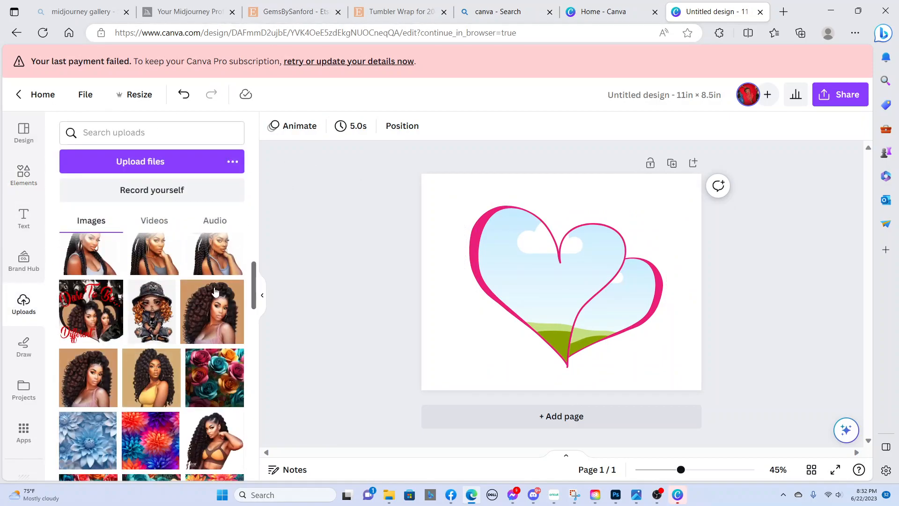
left_click(209, 304)
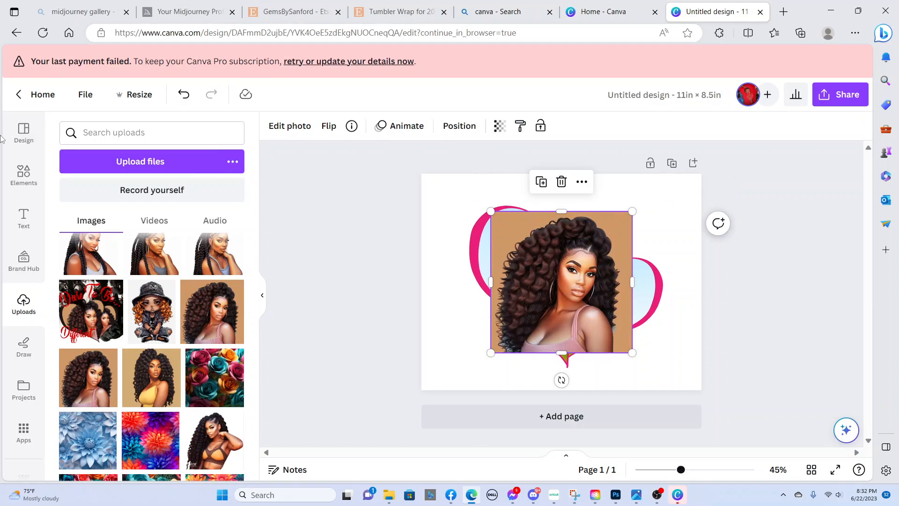
left_click(18, 174)
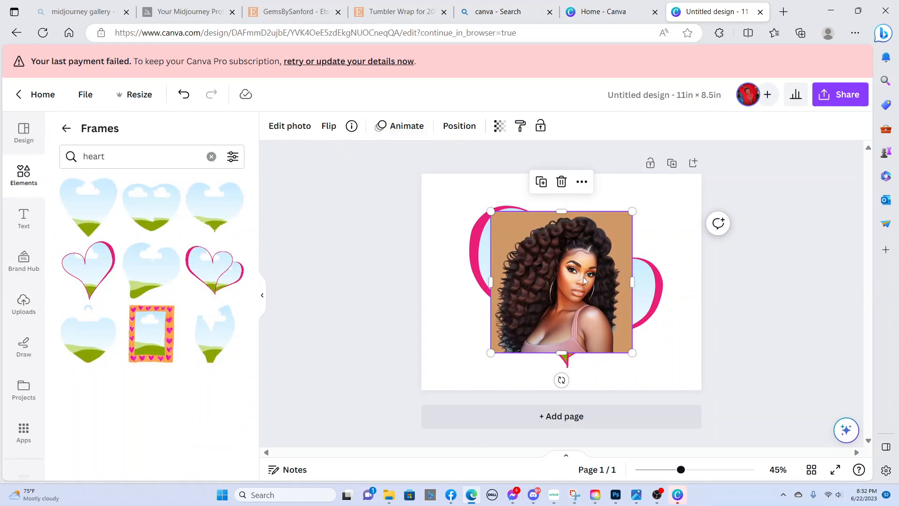
- Try dropping the portrait into the larger heart and enlarging the frame, and undo these changes
left_click_drag(580, 278, 550, 266)
left_click_drag(644, 349, 674, 373)
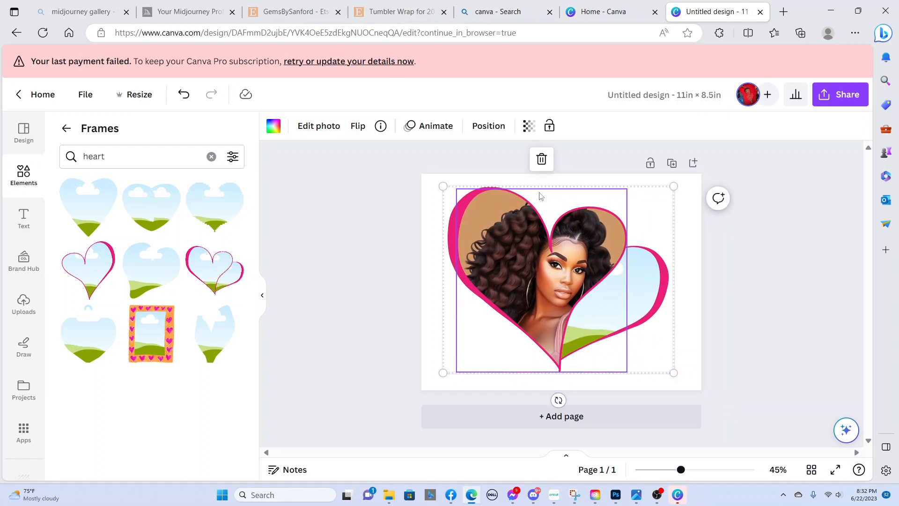
left_click(183, 94)
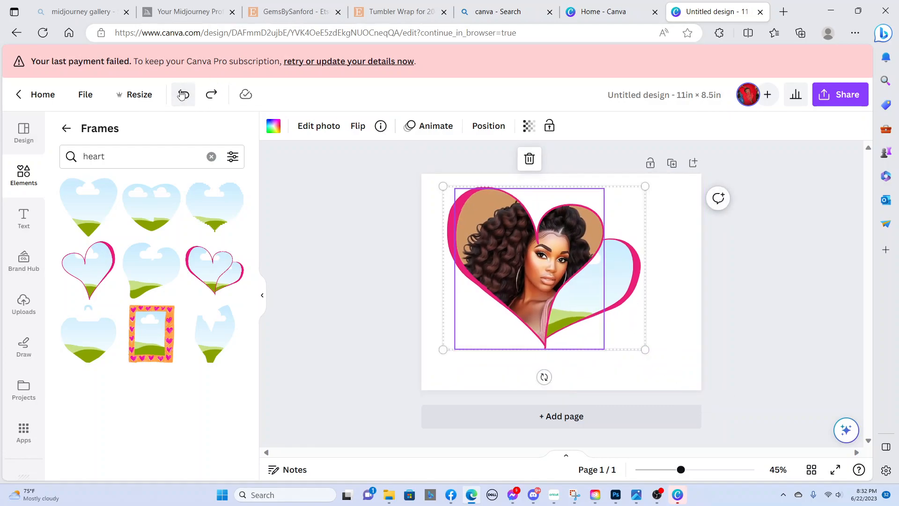
left_click(183, 94)
left_click(183, 95)
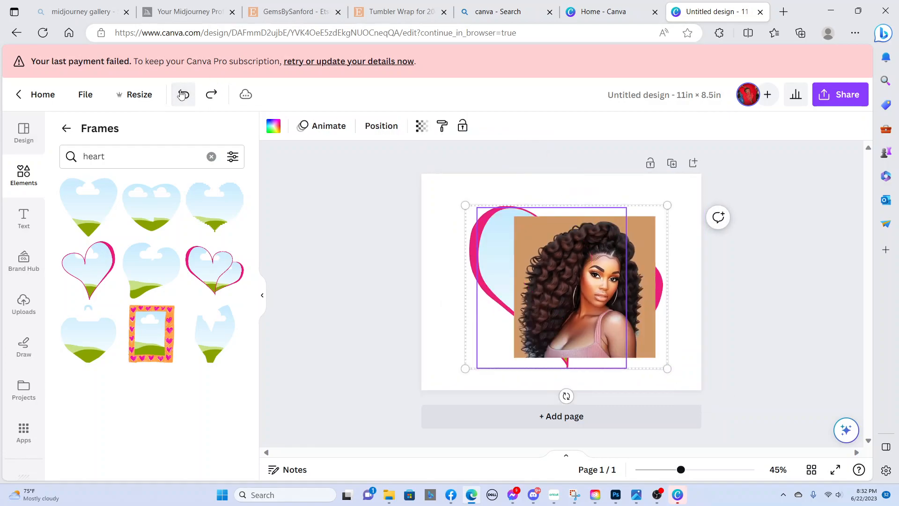
- Duplicate the portrait and drop one copy into the smaller heart and the other into the larger heart
left_click(579, 280)
left_click(566, 188)
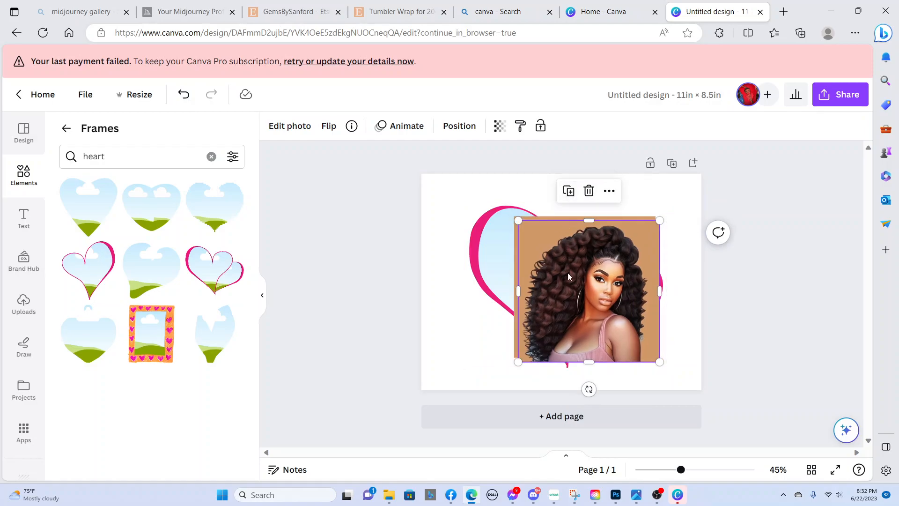
left_click_drag(606, 286, 672, 327)
left_click_drag(552, 249, 634, 300)
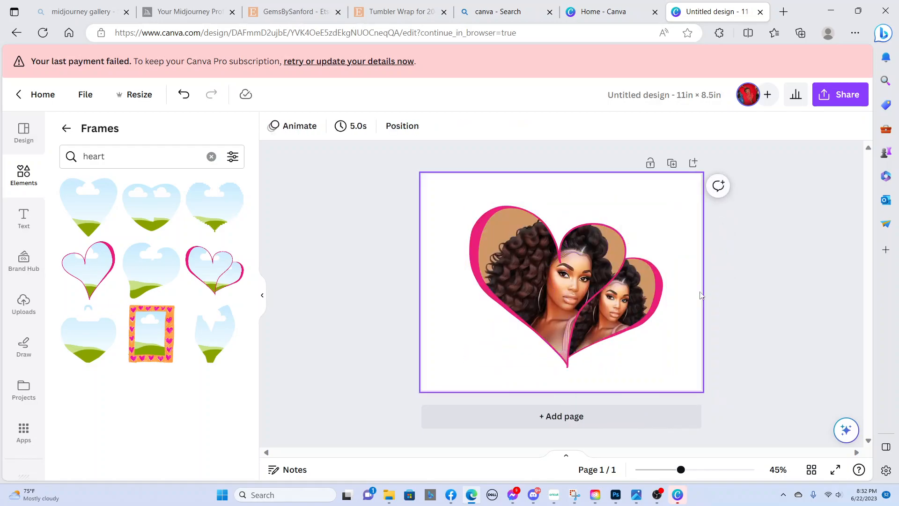
- Recolor the double-heart frame's pink outline with the near-black swatch from the photo colors
left_click(475, 242)
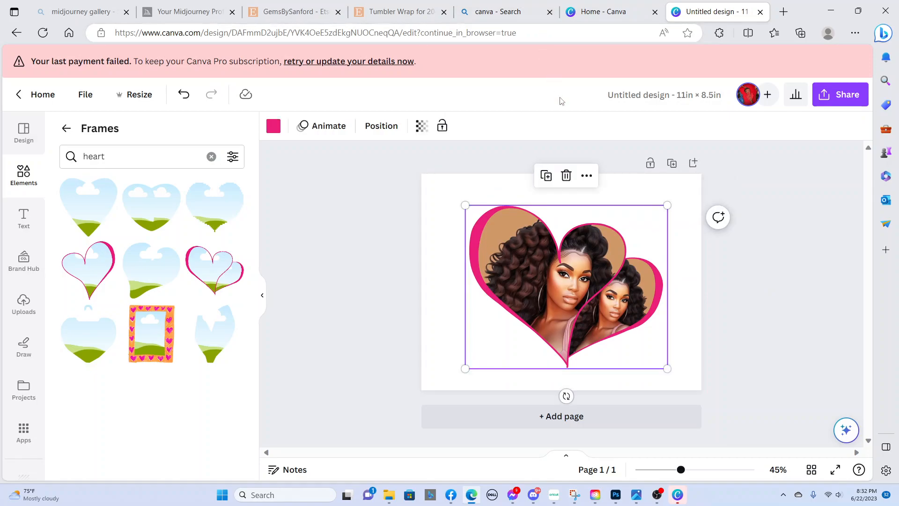
left_click(275, 128)
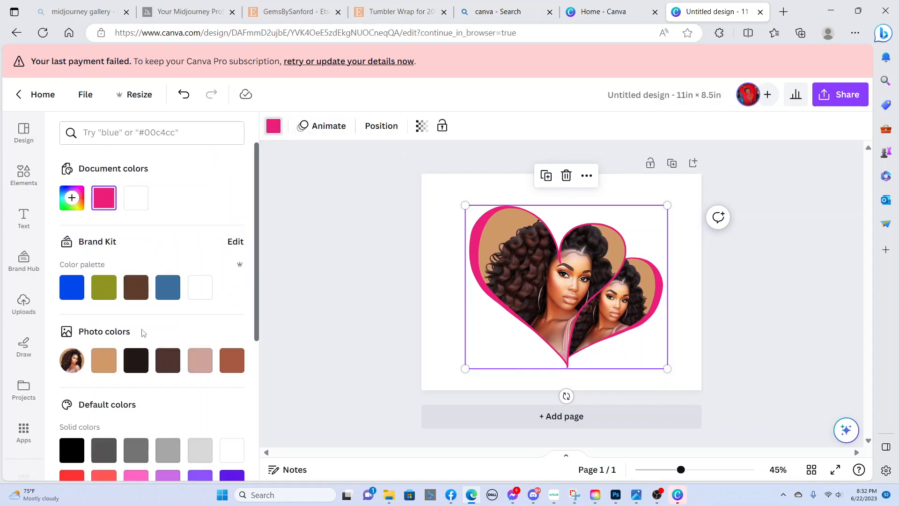
left_click(145, 362)
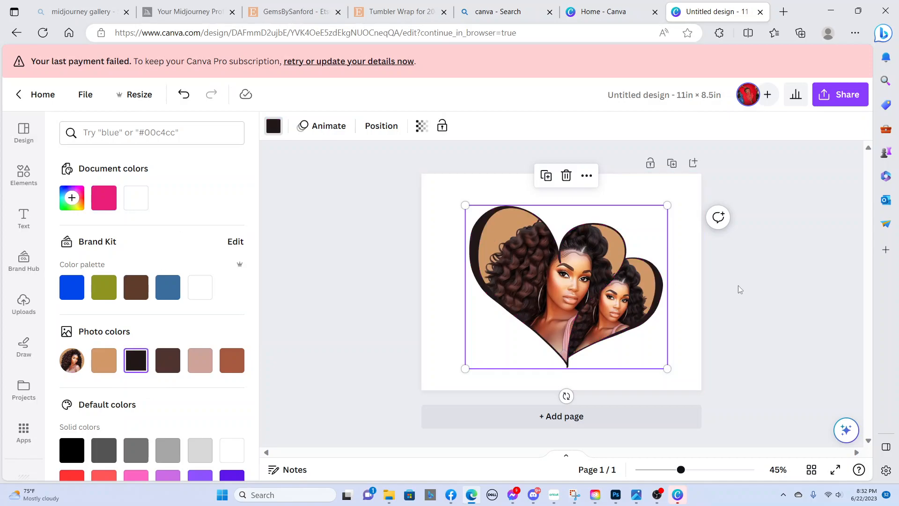
key("Escape")
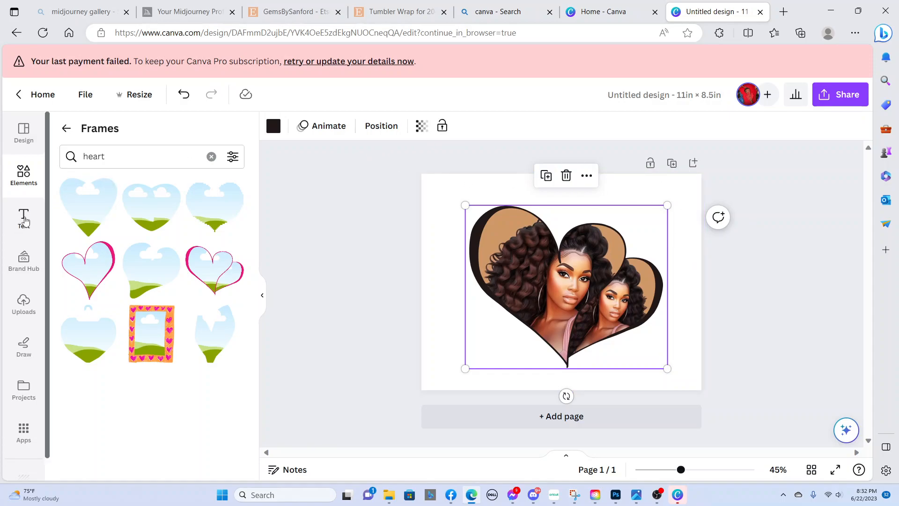
- Add a heading to the page and place it centered above the double-heart frame
left_click(24, 218)
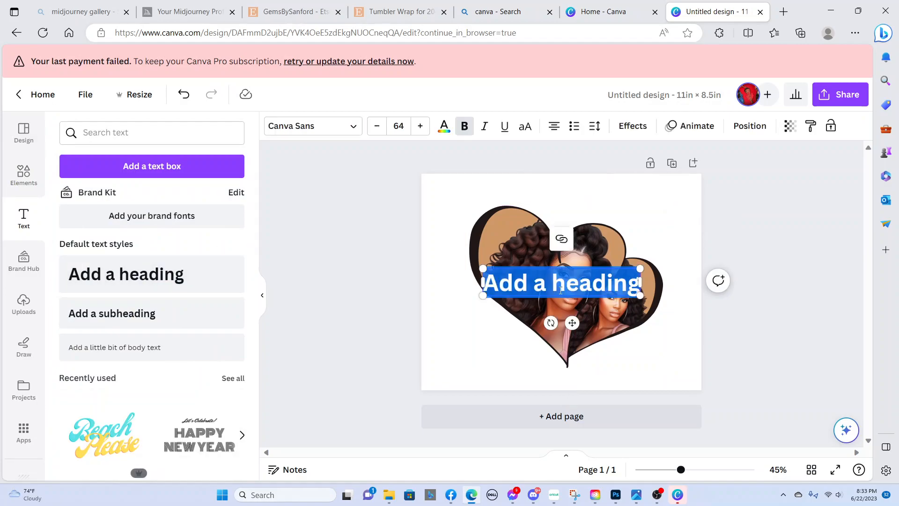
left_click_drag(561, 290, 576, 336)
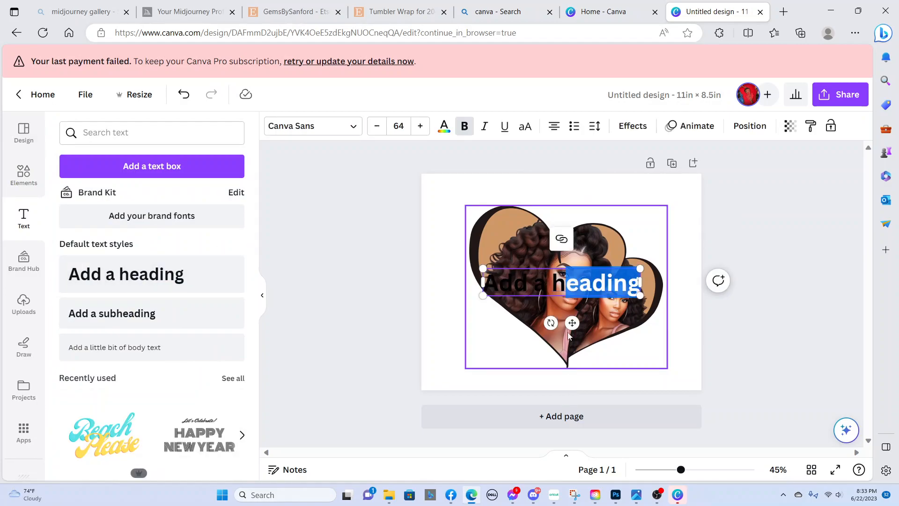
left_click_drag(568, 293, 568, 206)
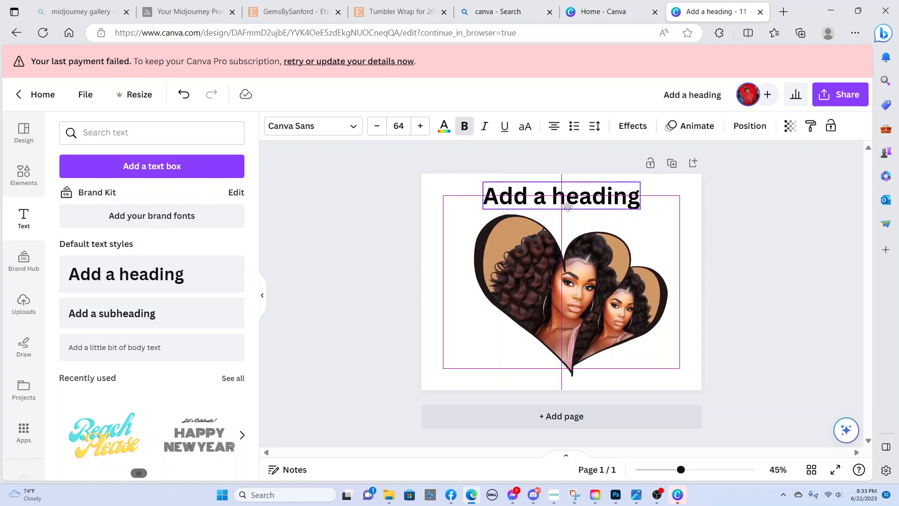
- Replace the heading's placeholder text with "Dare To Be....."
double_click(568, 202)
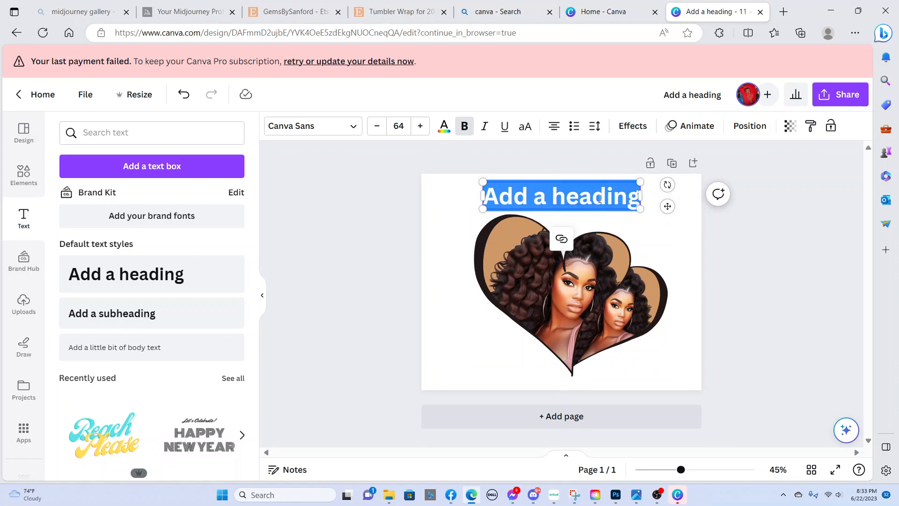
mouse_move(18, 504)
key("BackSpace")
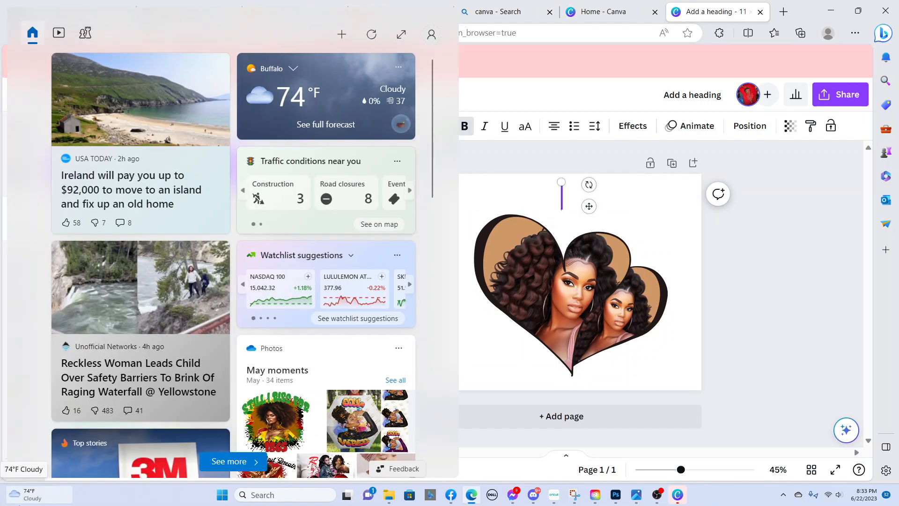
type("Dare")
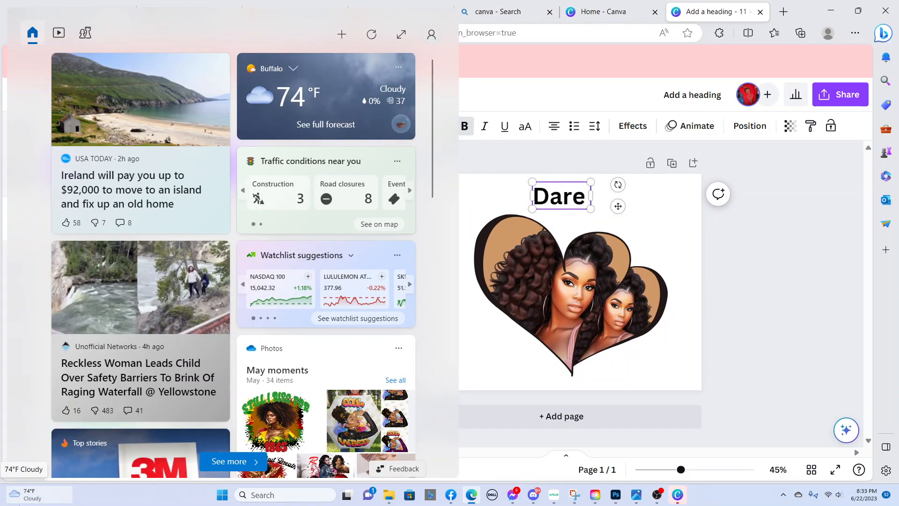
type(" To Be")
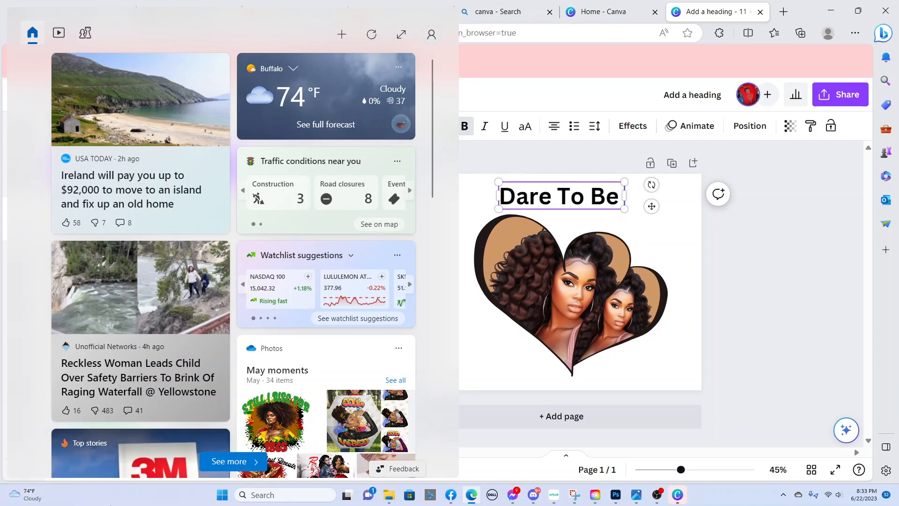
key("BackSpace")
type(".....")
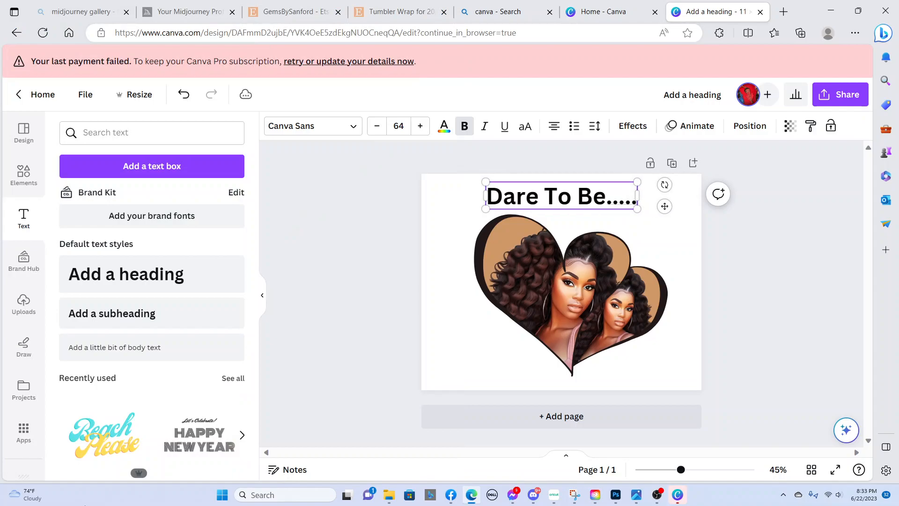
left_click(778, 294)
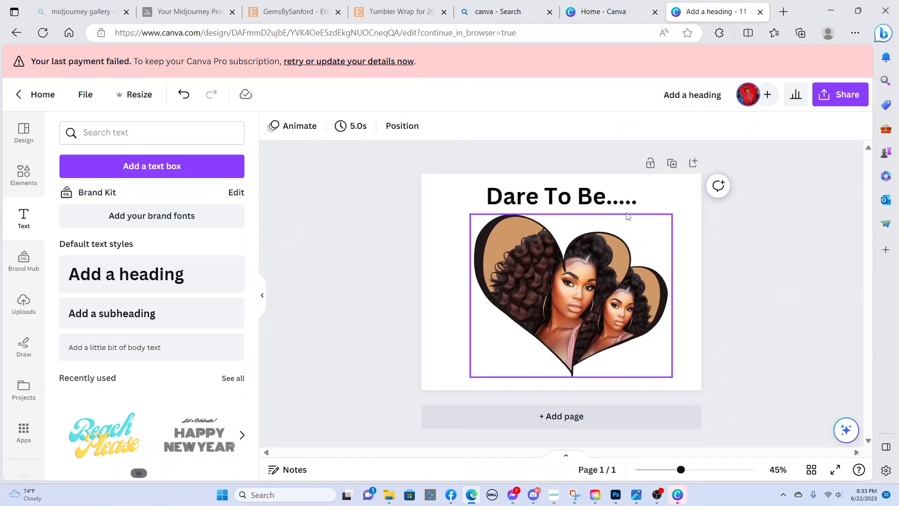
- Try the Rakoon Personal Use font on the "Dare To Be....." heading, and settle on the Caranda Personal Use font
left_click(570, 203)
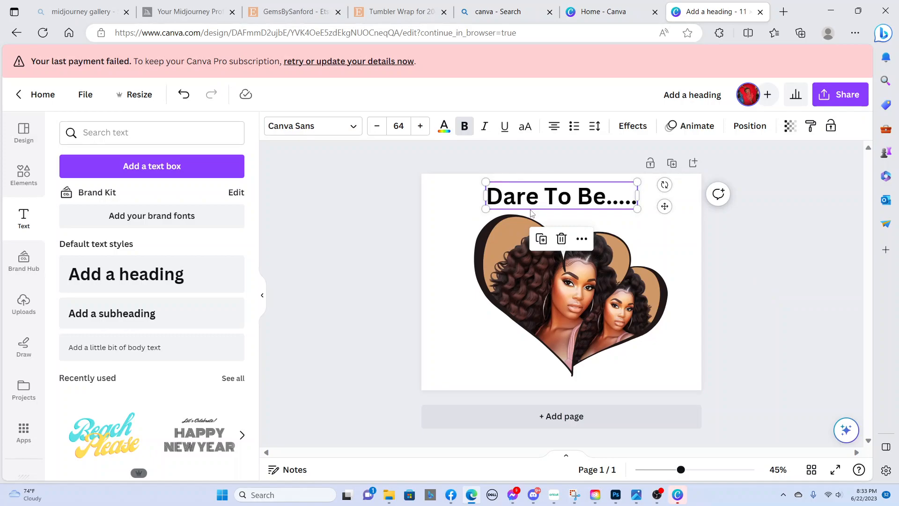
left_click(847, 299)
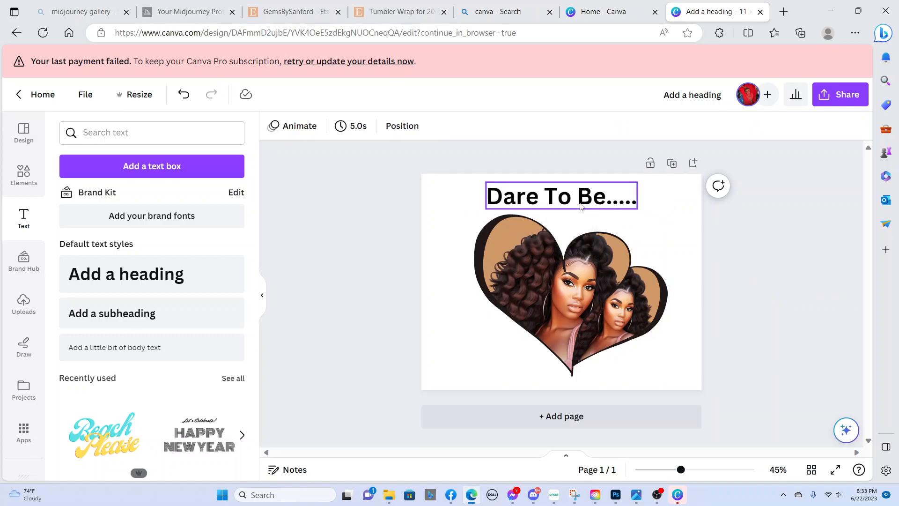
left_click(554, 202)
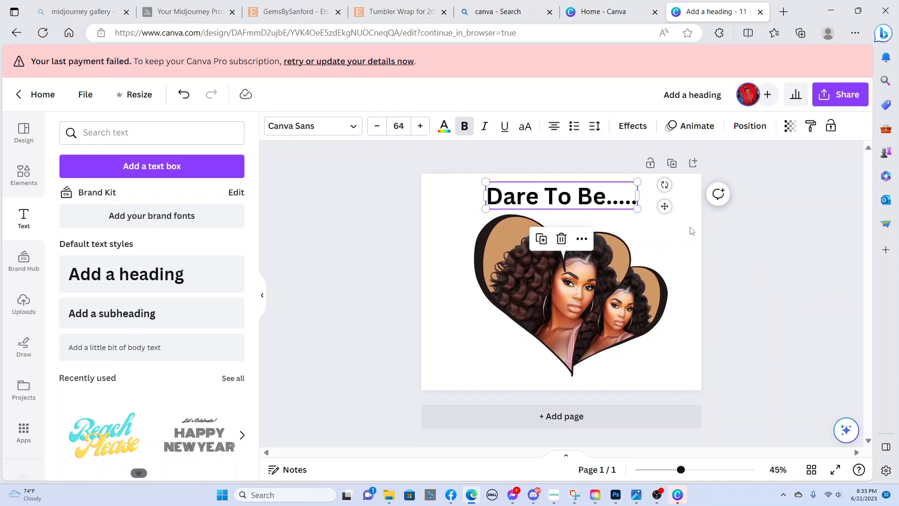
left_click(305, 131)
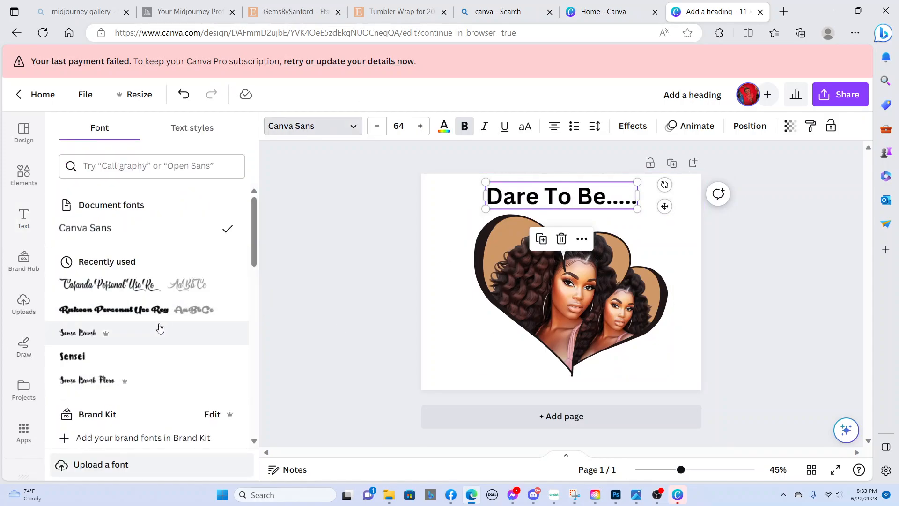
left_click(122, 313)
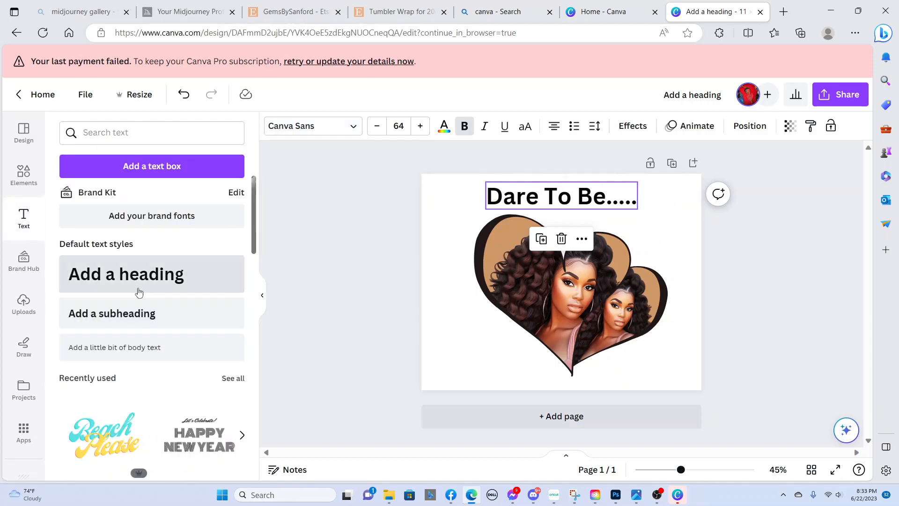
scroll(136, 262, "down", 3)
scroll(136, 263, "up", 3)
left_click(281, 125)
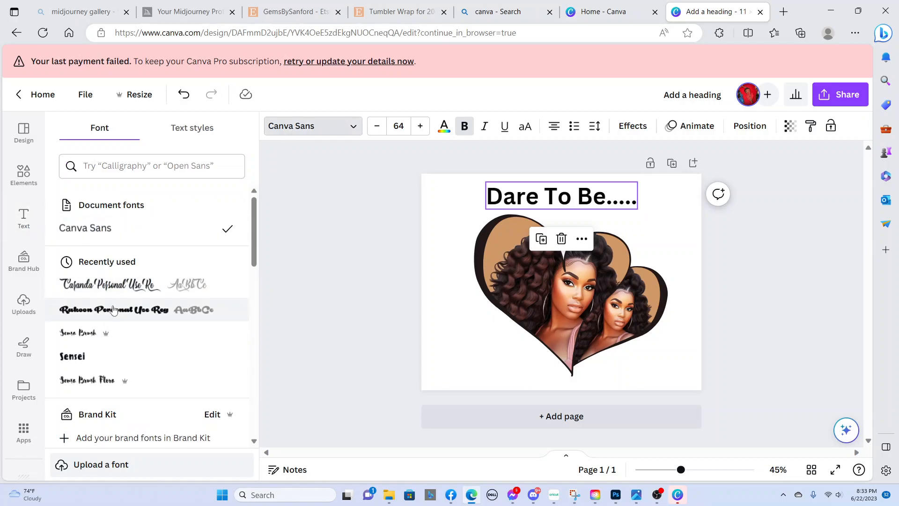
left_click(97, 313)
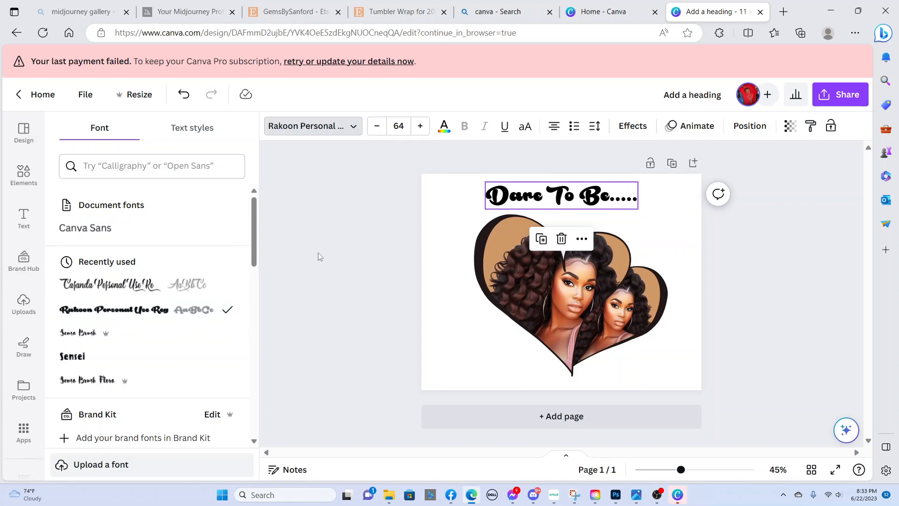
left_click(145, 285)
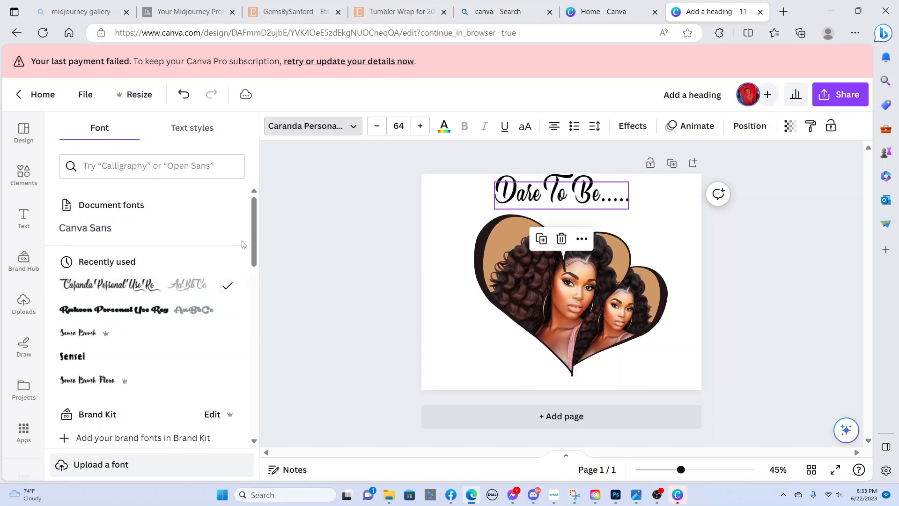
- Move the heading slightly down and shift the double-heart frame lower on the page
left_click_drag(581, 204, 577, 209)
left_click_drag(548, 262, 543, 276)
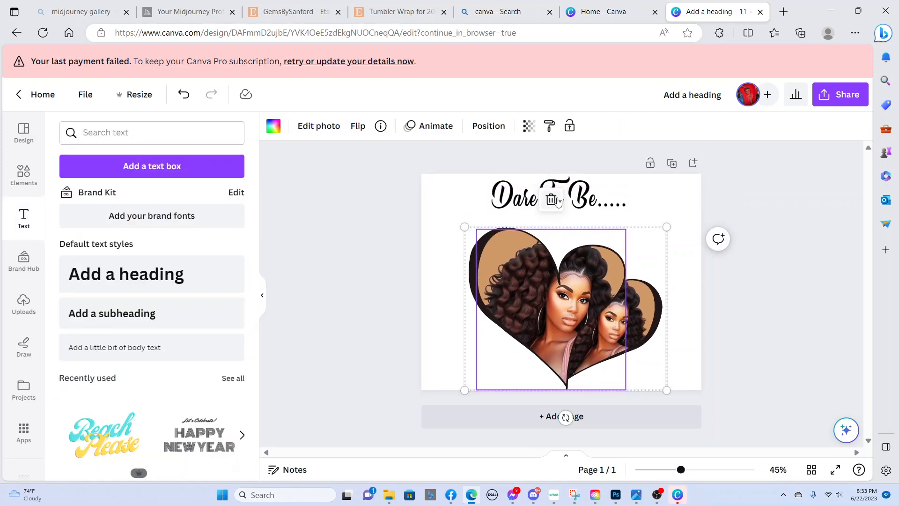
left_click(551, 199)
left_click(562, 255)
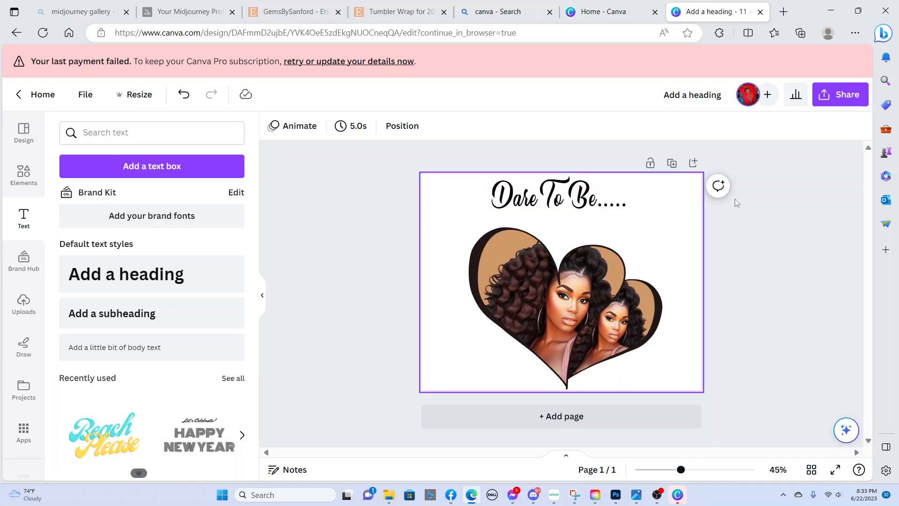
- Enlarge the heading to font size 107 and move the double-heart frame down to sit beneath it
left_click_drag(623, 215, 701, 258)
left_click_drag(704, 258, 704, 258)
left_click_drag(609, 212, 588, 196)
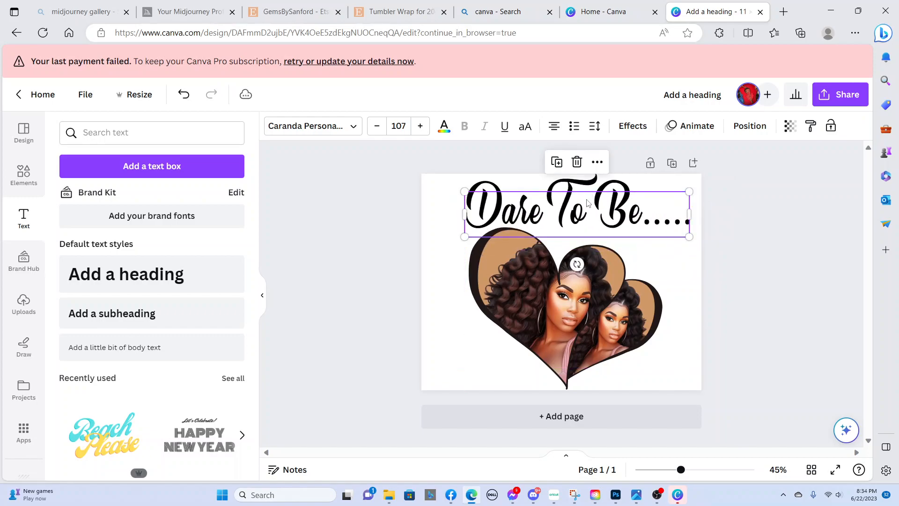
left_click_drag(553, 271, 558, 285)
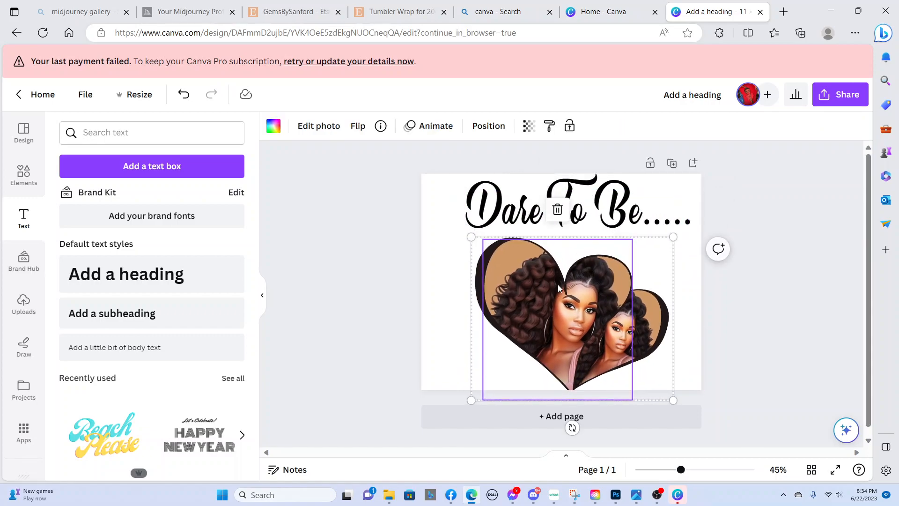
left_click(676, 230)
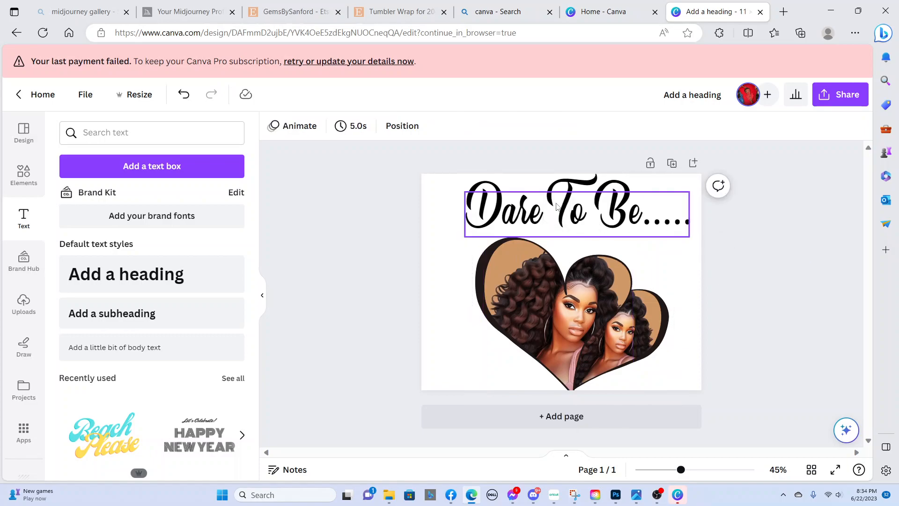
- Apply the Shadow text effect to the heading, keeping the shadow color black
left_click(676, 230)
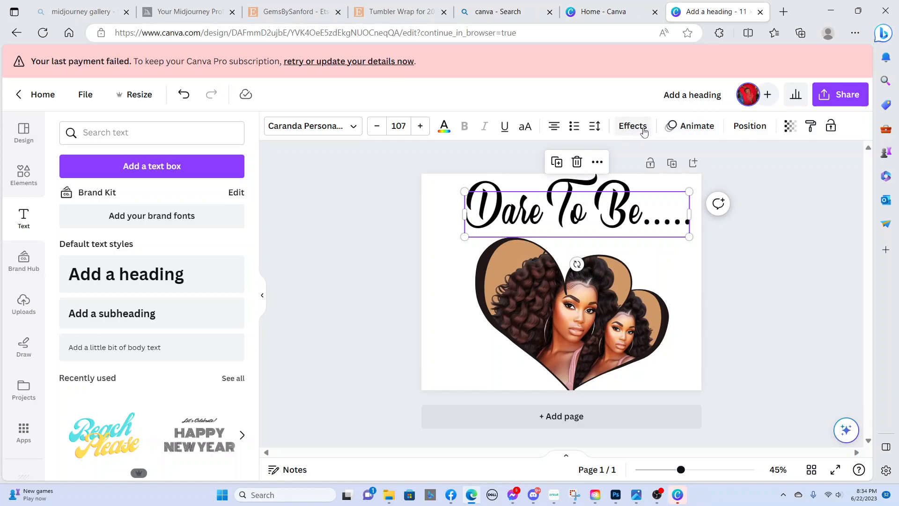
left_click(638, 129)
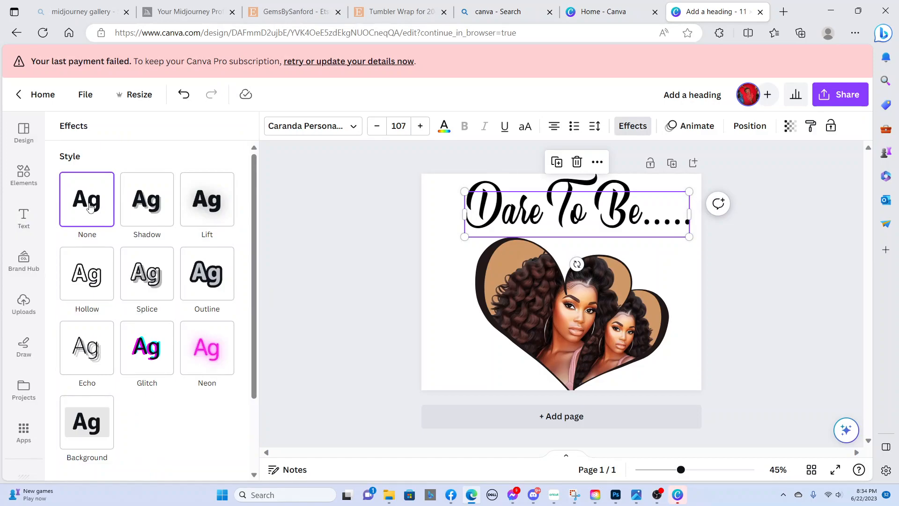
left_click(146, 199)
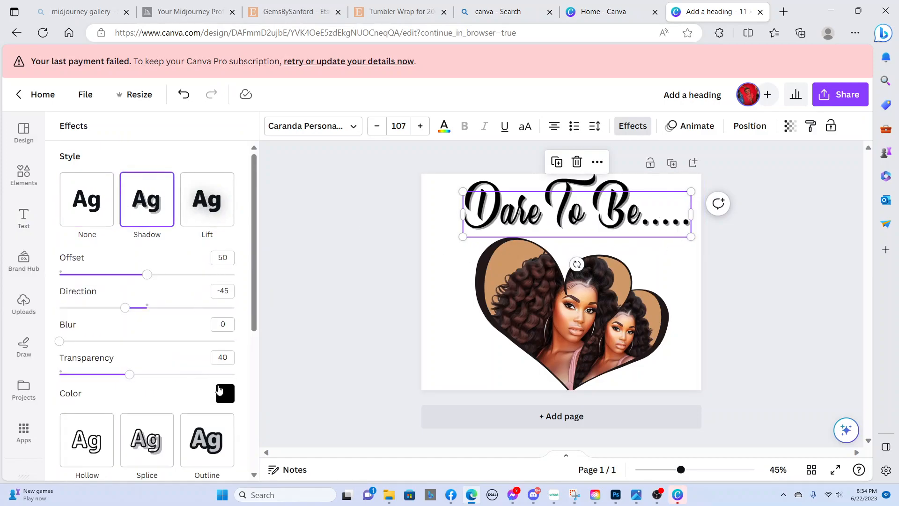
left_click(225, 393)
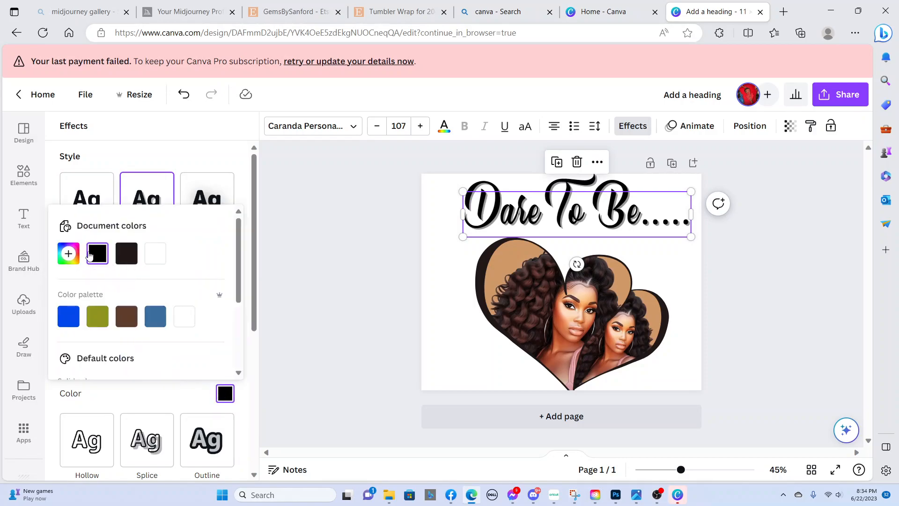
left_click(302, 295)
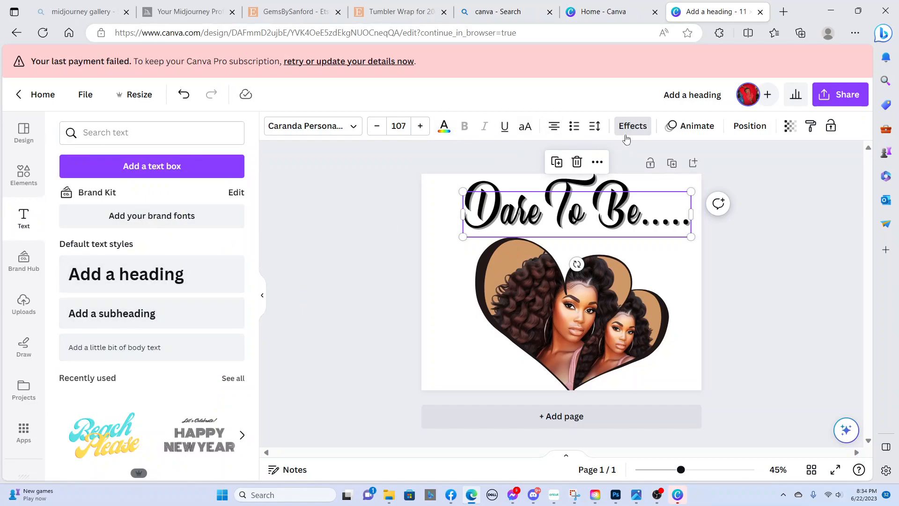
- Apply the Curve shape to the heading text and set its curve value to 25
left_click(631, 126)
scroll(178, 300, "down", 5)
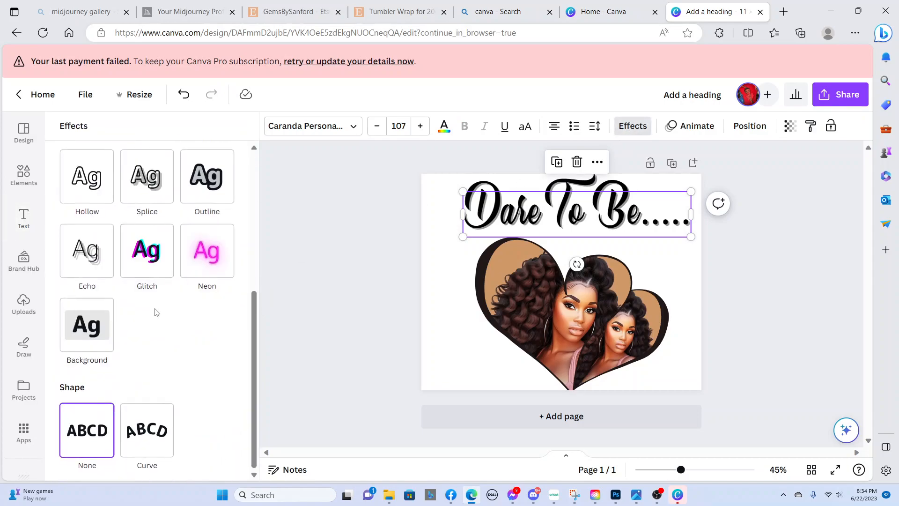
left_click(157, 438)
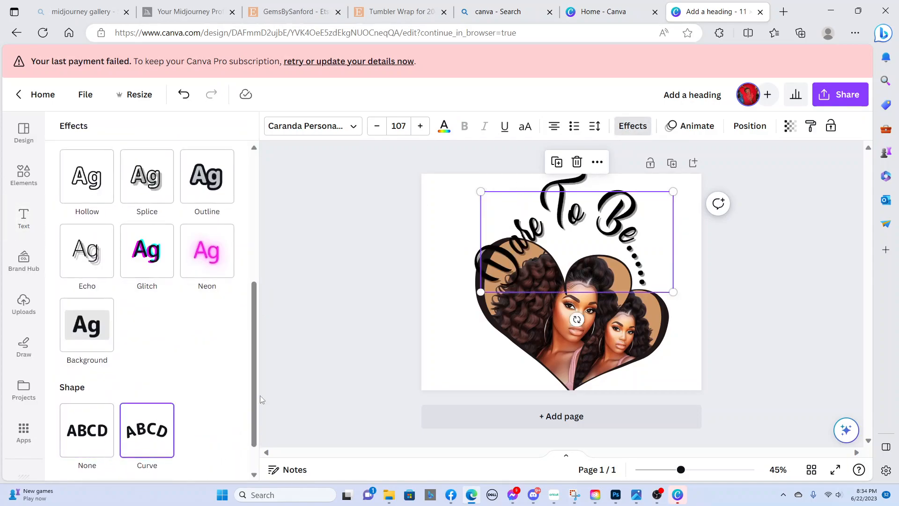
scroll(162, 349, "down", 1)
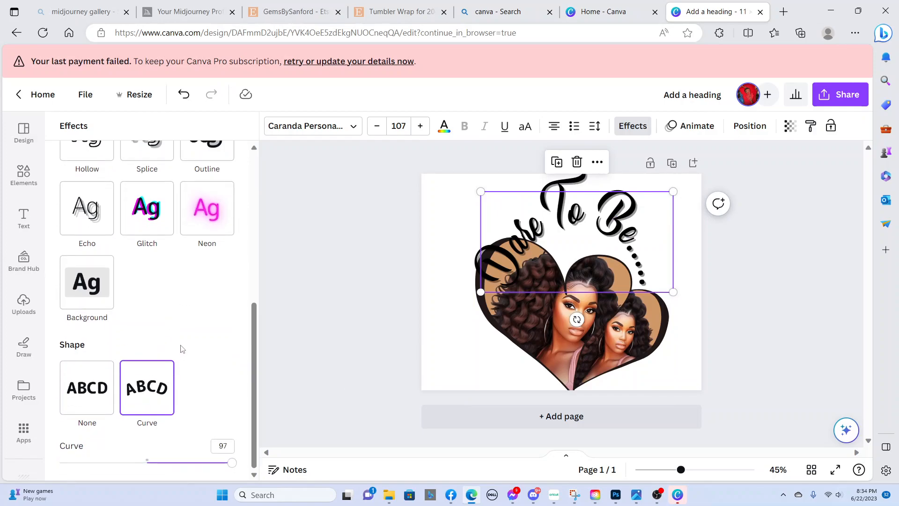
left_click_drag(234, 468, 170, 468)
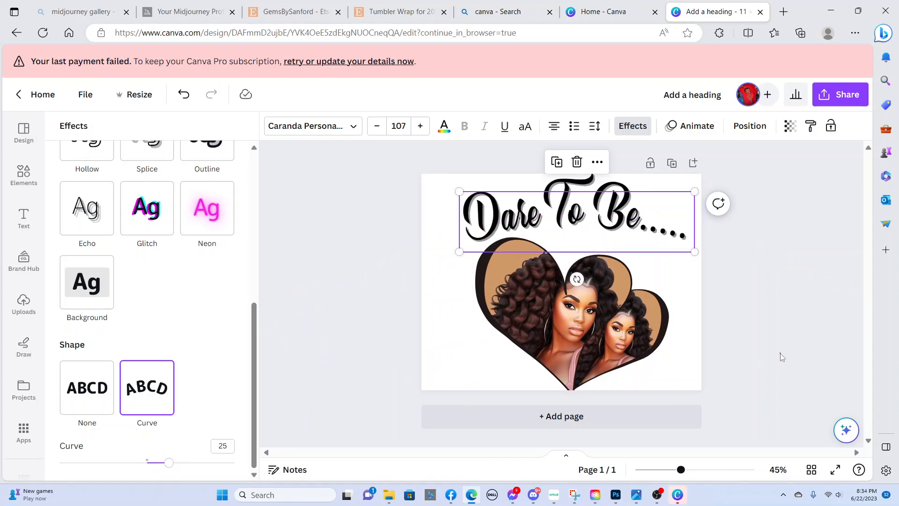
- Enlarge the curved heading to font size 122 and position it across the top of the page
left_click_drag(537, 213, 518, 208)
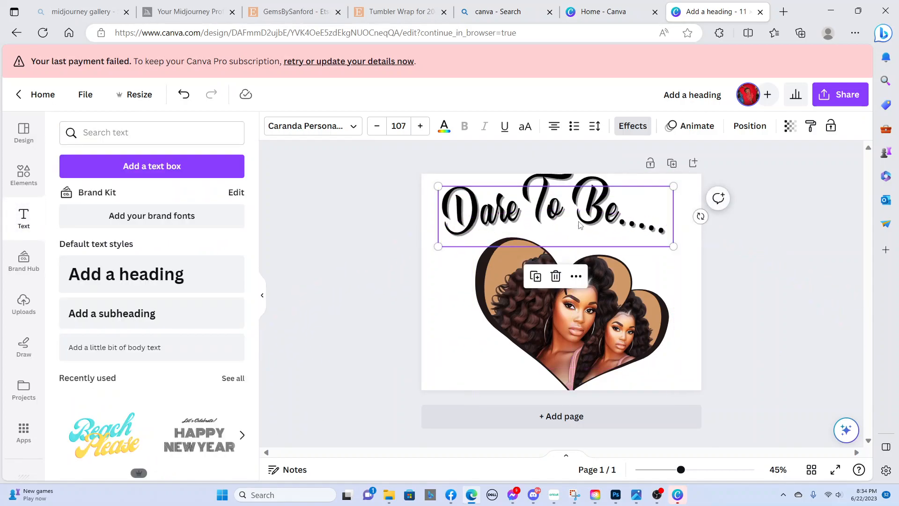
left_click_drag(673, 247, 706, 255)
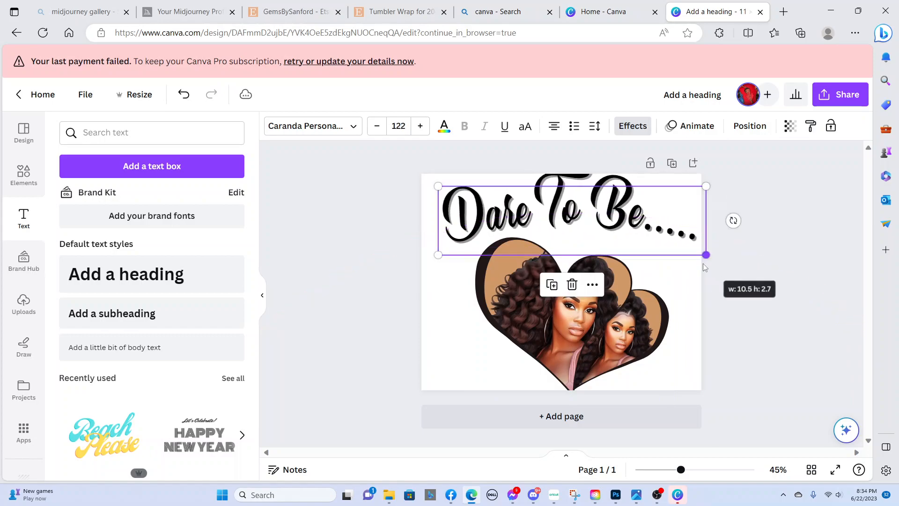
left_click_drag(626, 221, 625, 233)
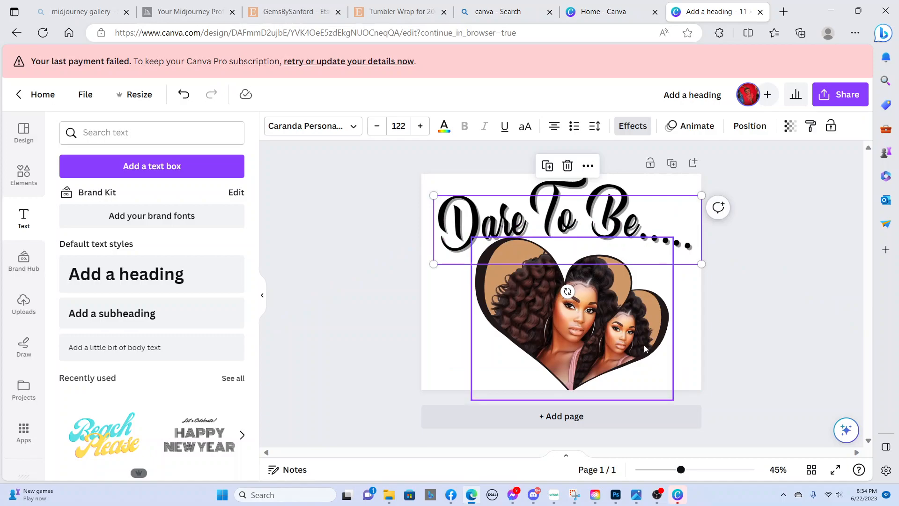
- Move the double-heart frame up toward the heading and rotate it to -11°
left_click(615, 323)
left_click_drag(614, 314, 609, 300)
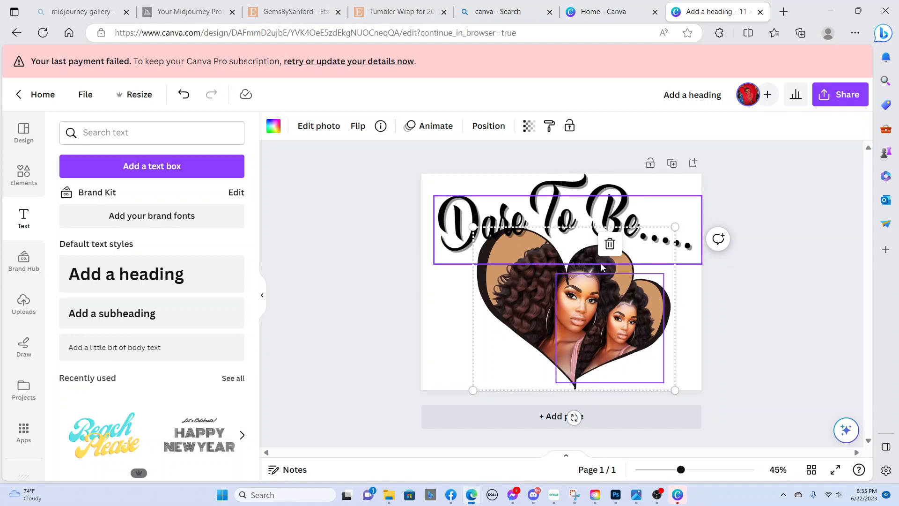
left_click_drag(574, 418, 601, 420)
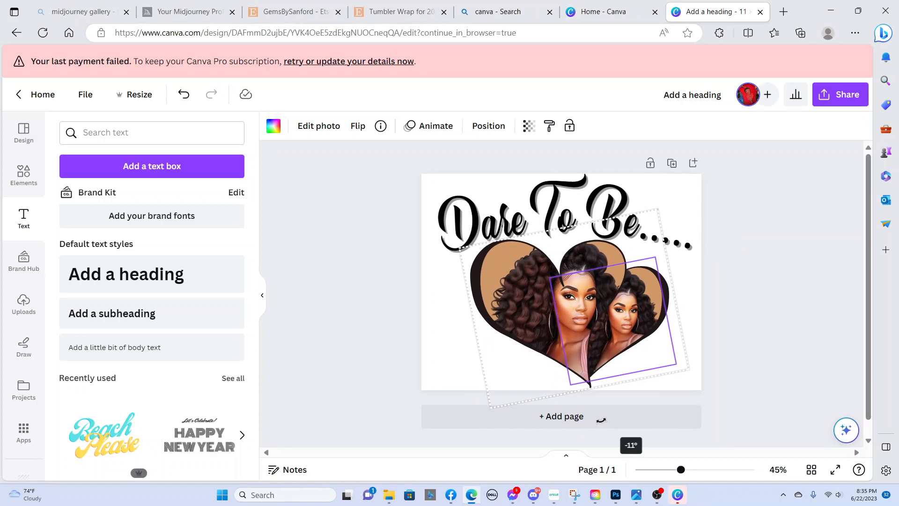
left_click(771, 381)
- Enlarge the tilted double-heart frame and reposition it so the hearts fill the page under the heading
left_click_drag(580, 312, 579, 305)
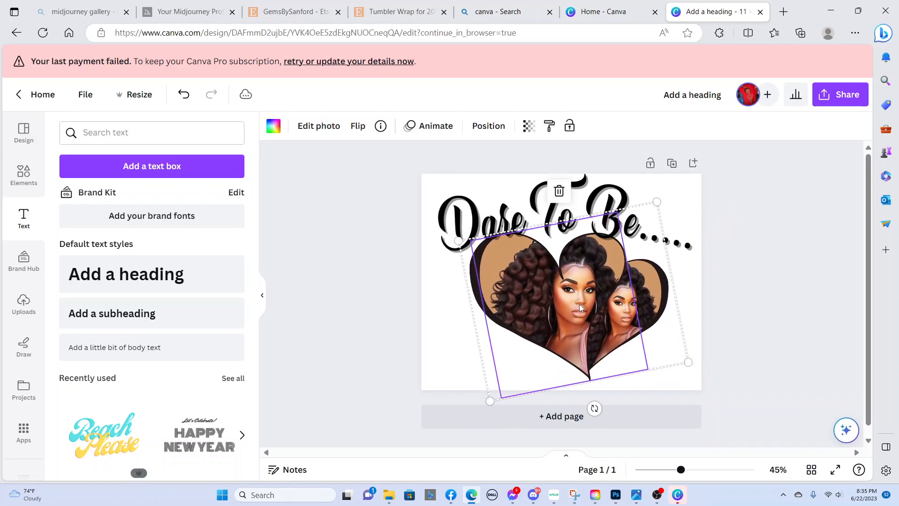
left_click_drag(688, 361, 714, 376)
left_click_drag(644, 327, 628, 316)
left_click_drag(697, 364, 705, 369)
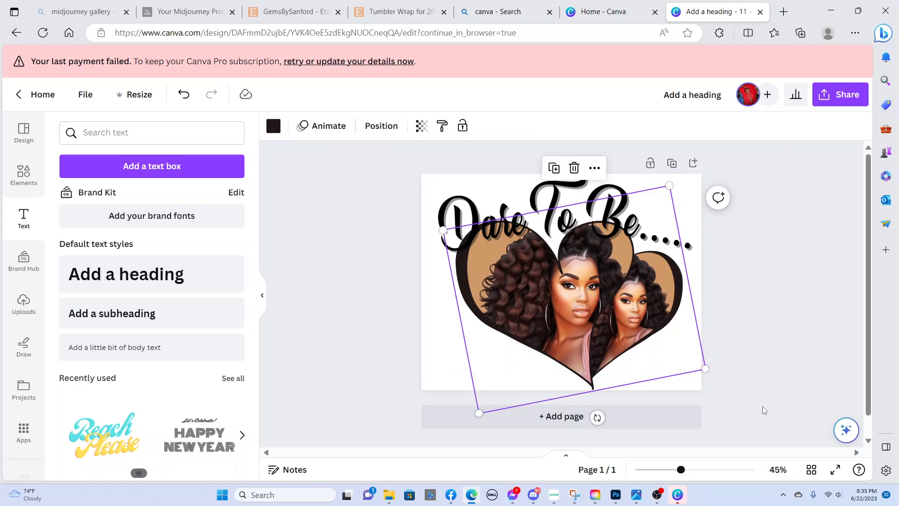
left_click(757, 363)
left_click(532, 296)
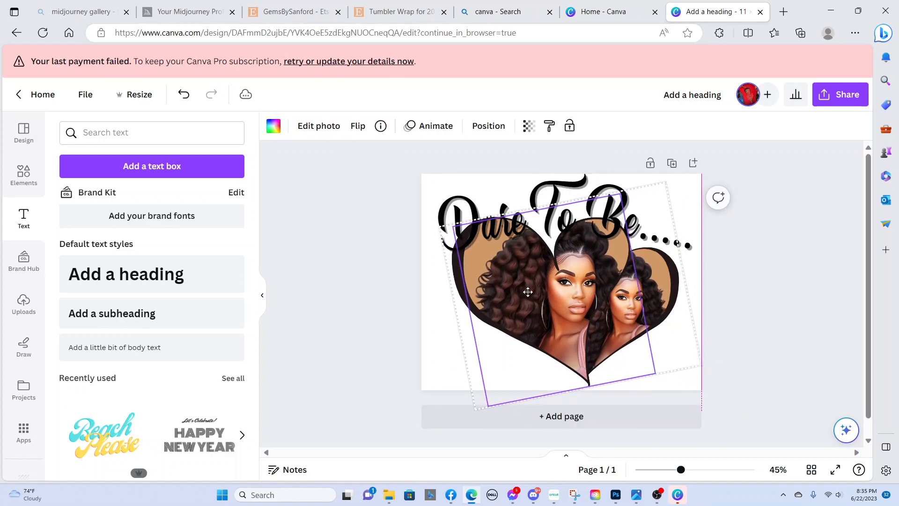
left_click_drag(529, 295, 529, 296)
left_click(802, 262)
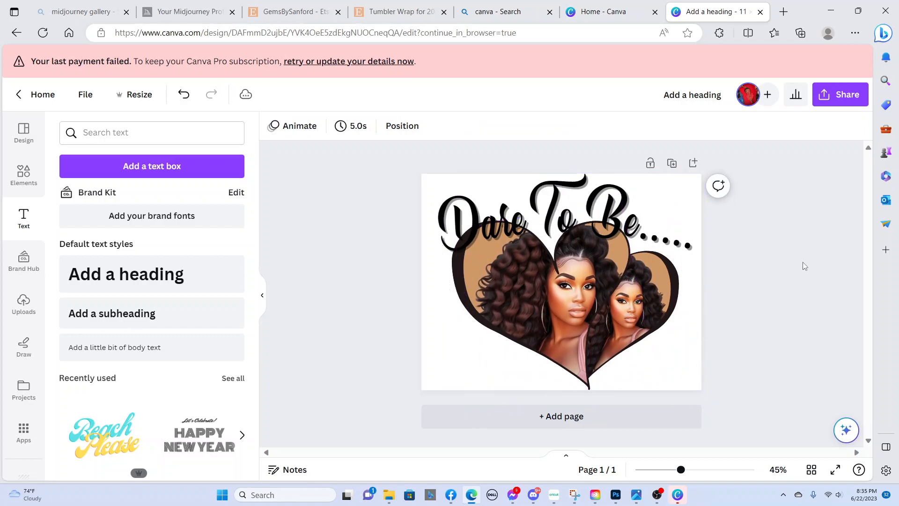
- Reduce the heading to font size 112 and reposition it over the hearts with a slight clockwise tilt
left_click(579, 185)
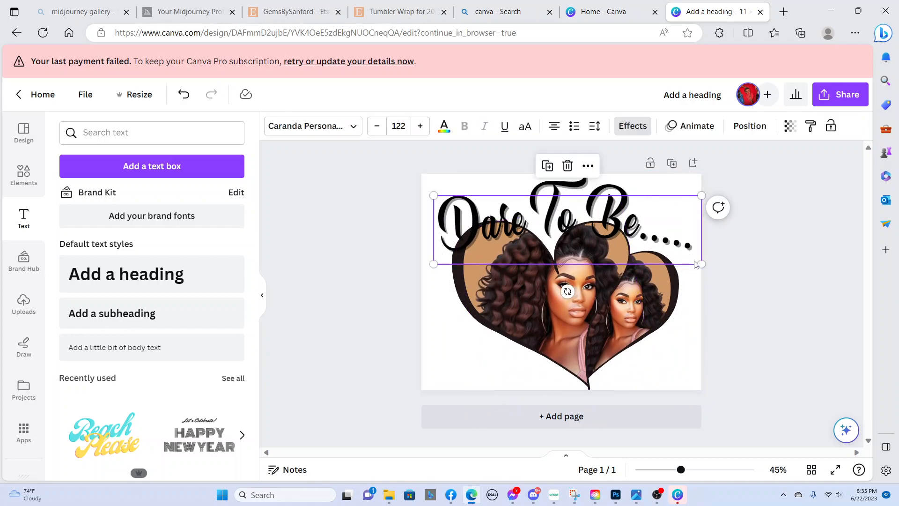
left_click_drag(695, 262, 680, 254)
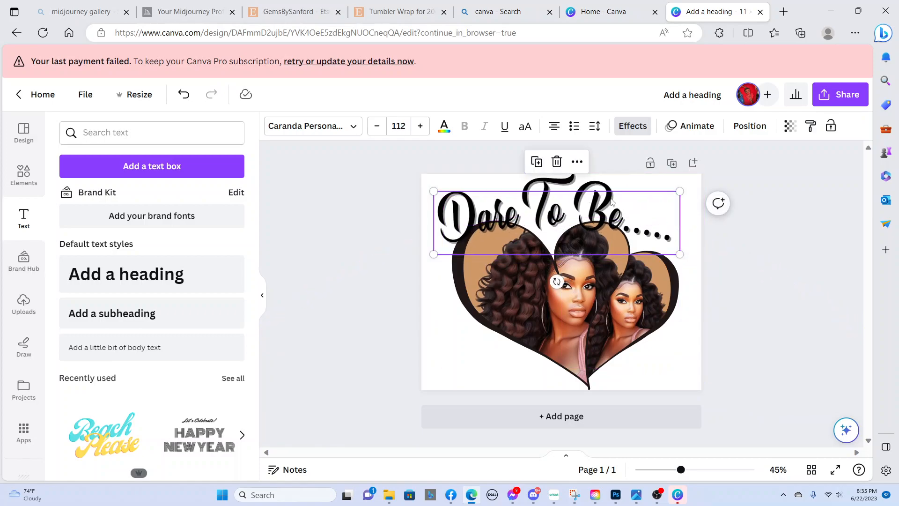
mouse_move(535, 200)
left_mouse_down()
mouse_move(559, 197)
mouse_move(546, 199)
mouse_move(551, 204)
left_mouse_up()
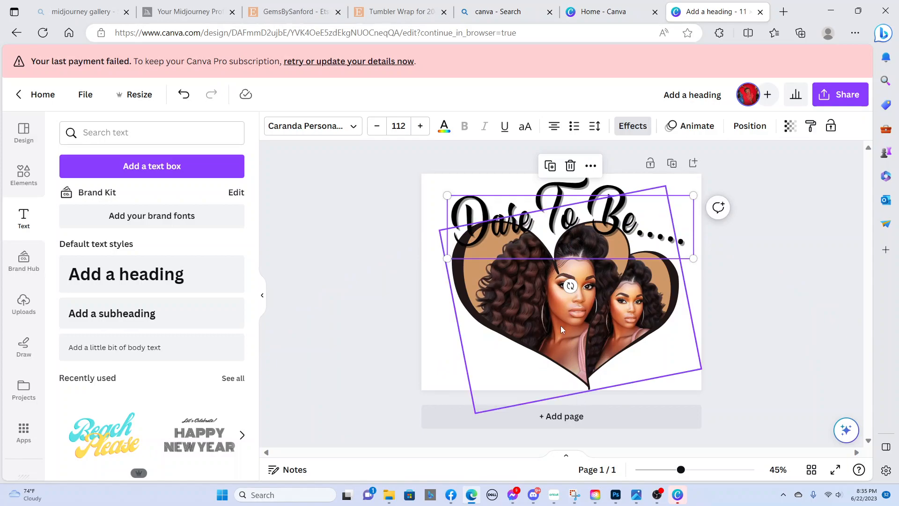
mouse_move(571, 286)
left_mouse_down()
mouse_move(563, 293)
mouse_move(568, 285)
left_mouse_up()
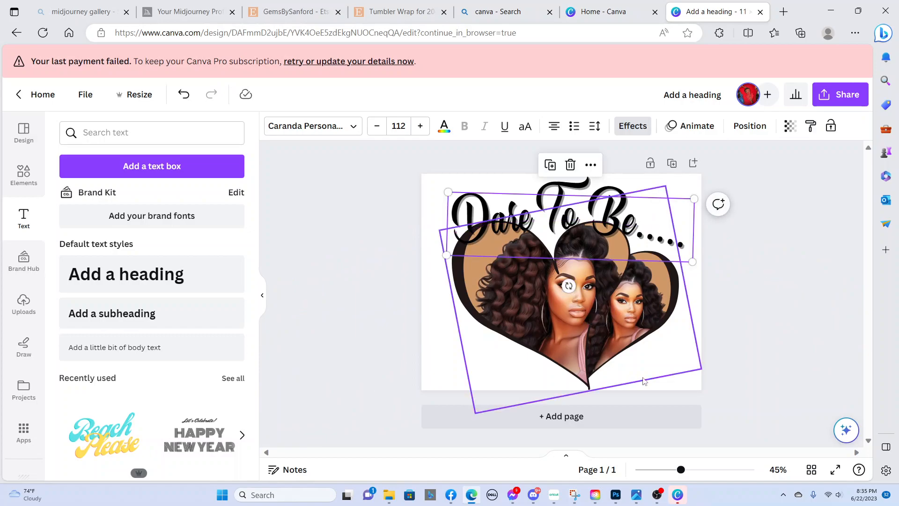
- Rotate the "Dare To Be....." heading level and nudge it slightly up the page
left_click(735, 340)
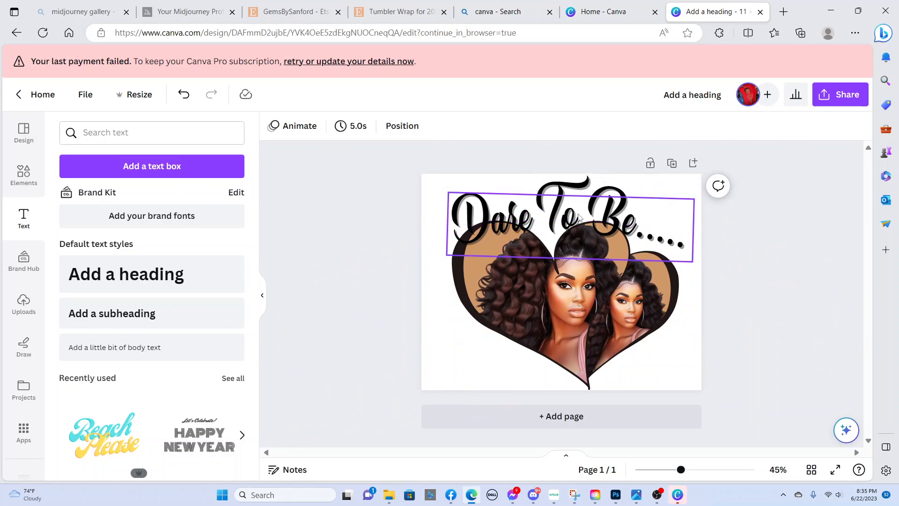
left_click(579, 217)
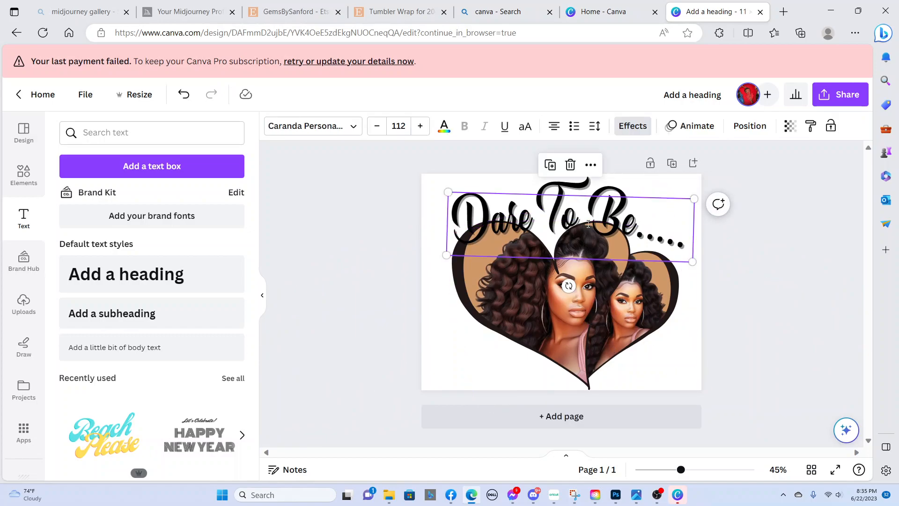
left_click(779, 310)
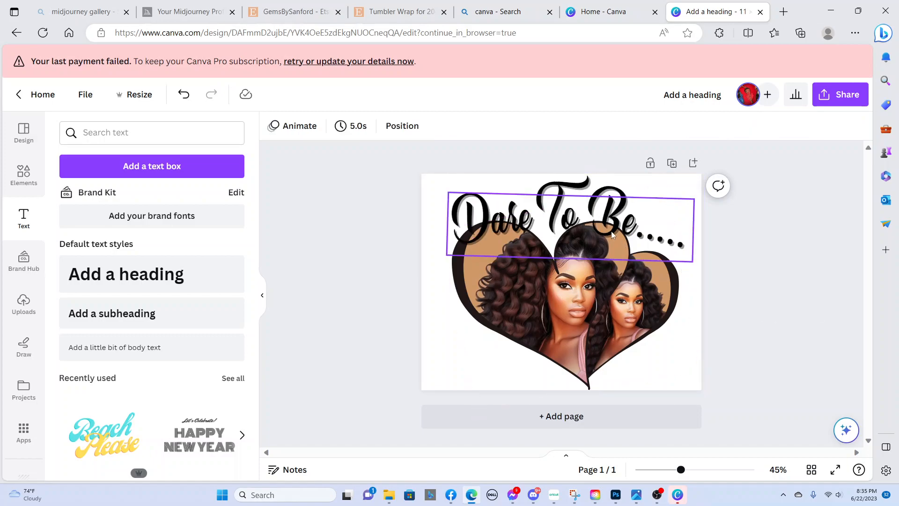
left_click(592, 248)
left_click_drag(568, 286, 571, 292)
left_click(817, 249)
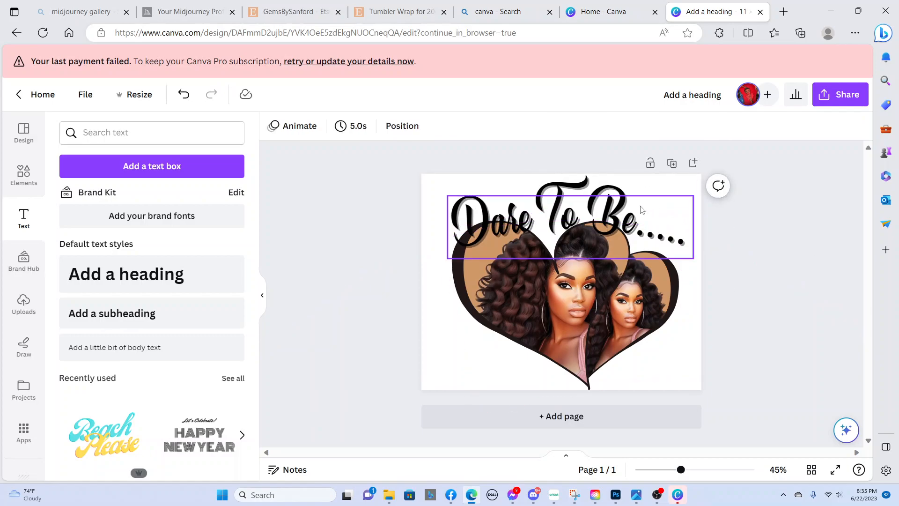
left_click_drag(582, 203, 582, 198)
- Move the double-heart frame slightly down and rotate it further counterclockwise beneath the heading
left_click_drag(605, 282, 608, 295)
left_click_drag(600, 424, 622, 417)
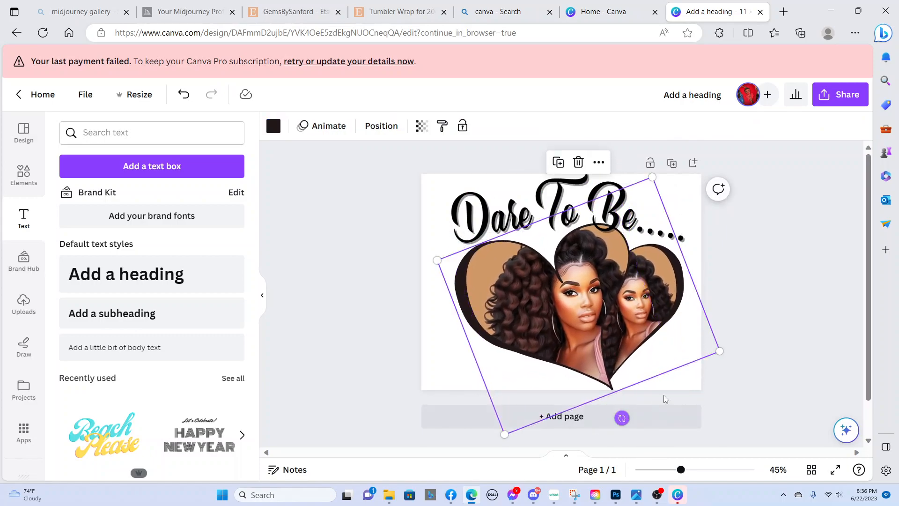
left_click(773, 292)
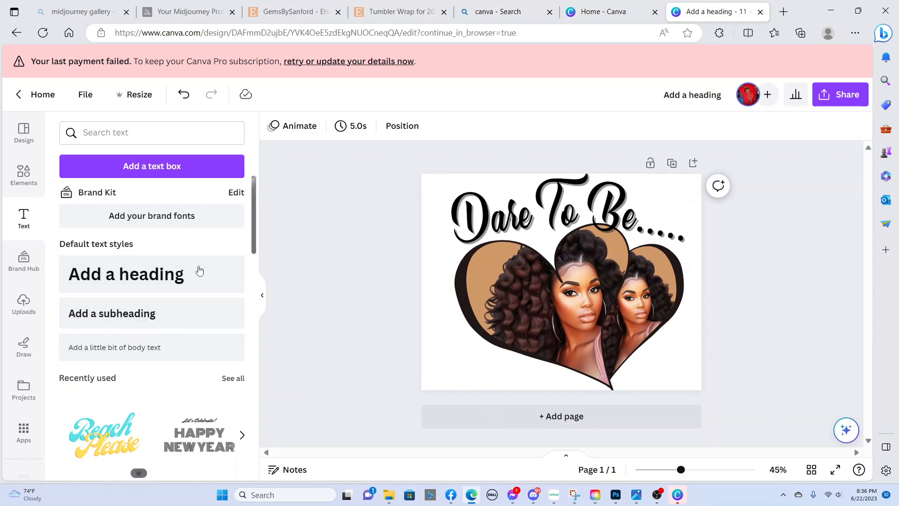
left_click(109, 282)
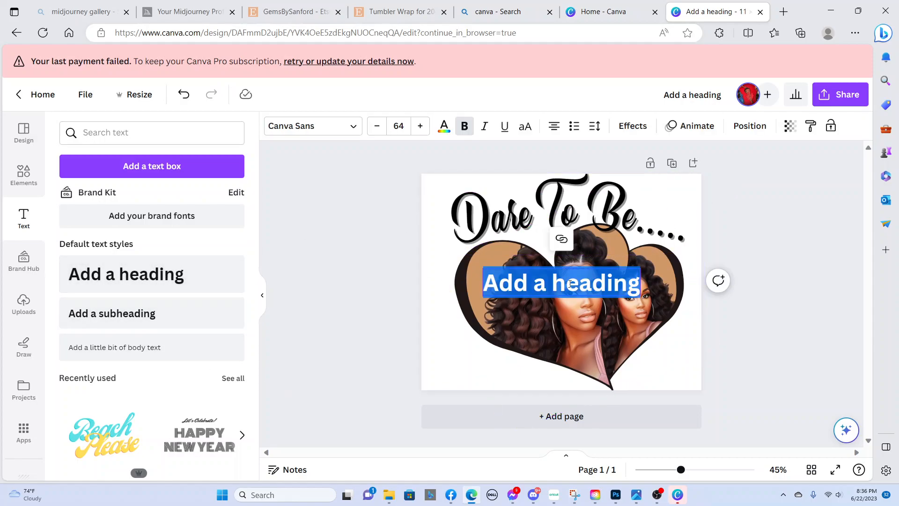
left_click(553, 328)
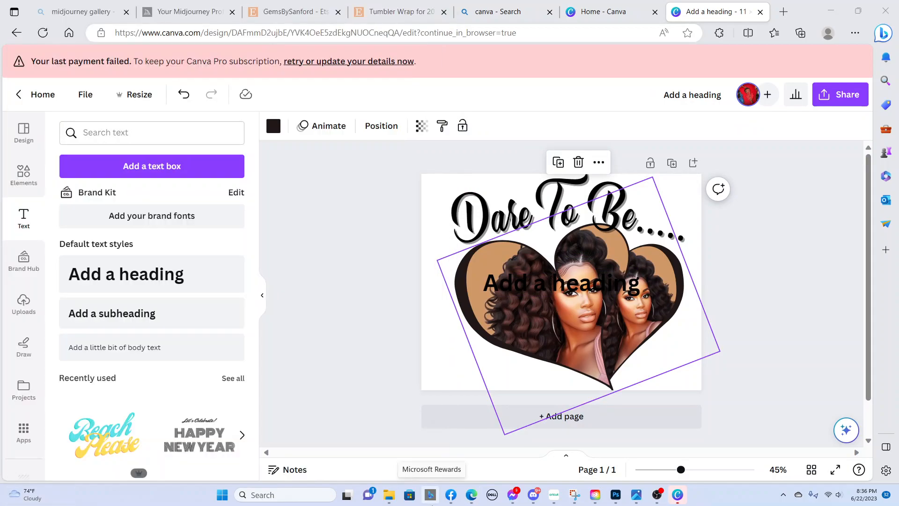
left_click(546, 289)
key("Delete")
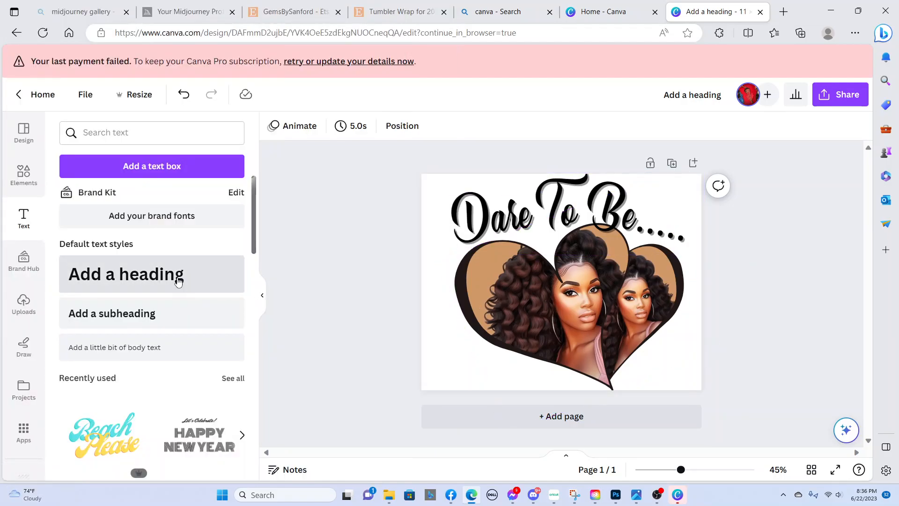
- Add a heading text box to the page containing the word "Different"
left_click(203, 287)
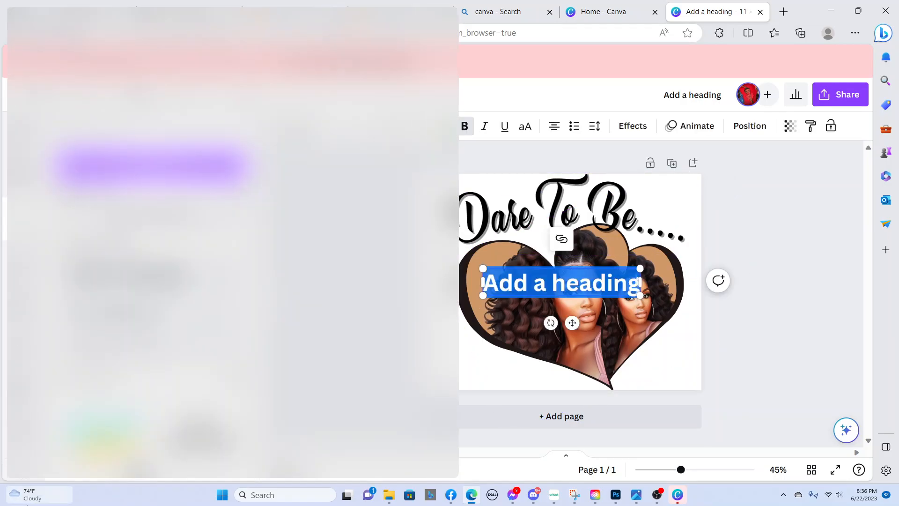
type("dif")
key("BackSpace")
key("BackSpace")
key("BackSpace")
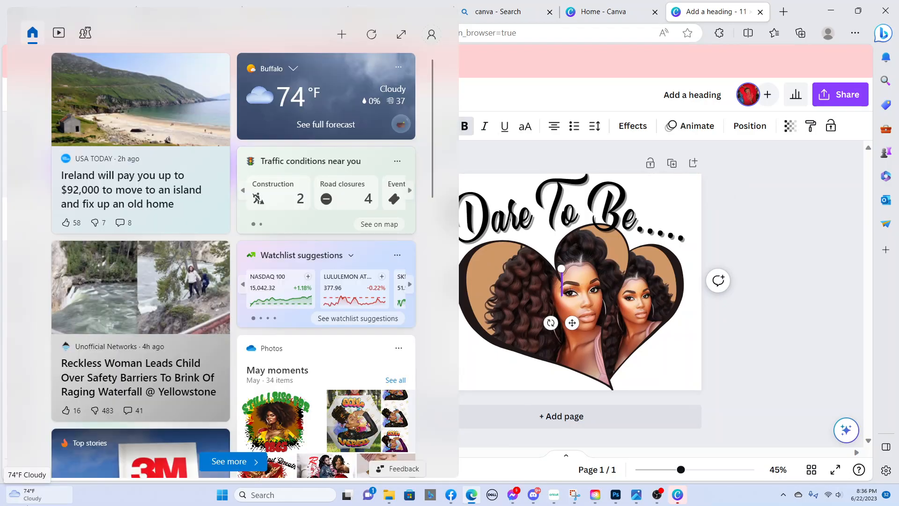
type("Different")
key("Tab")
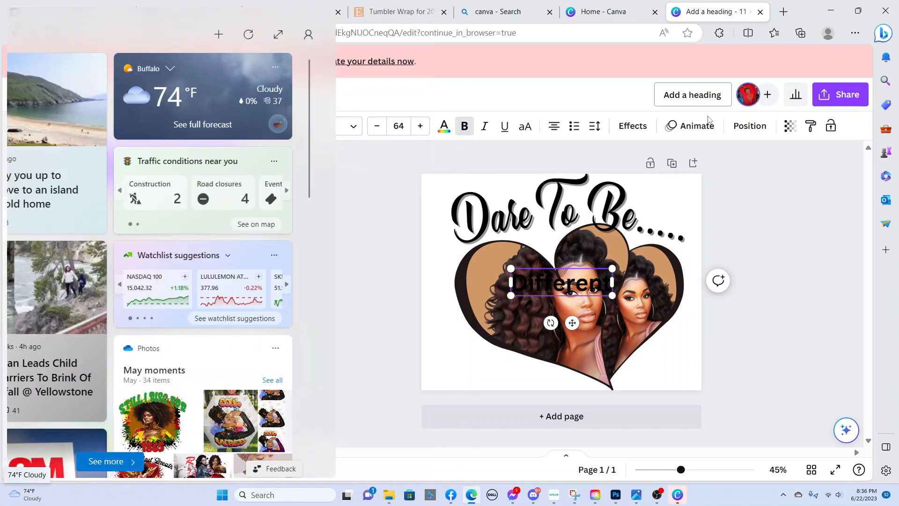
left_click(811, 217)
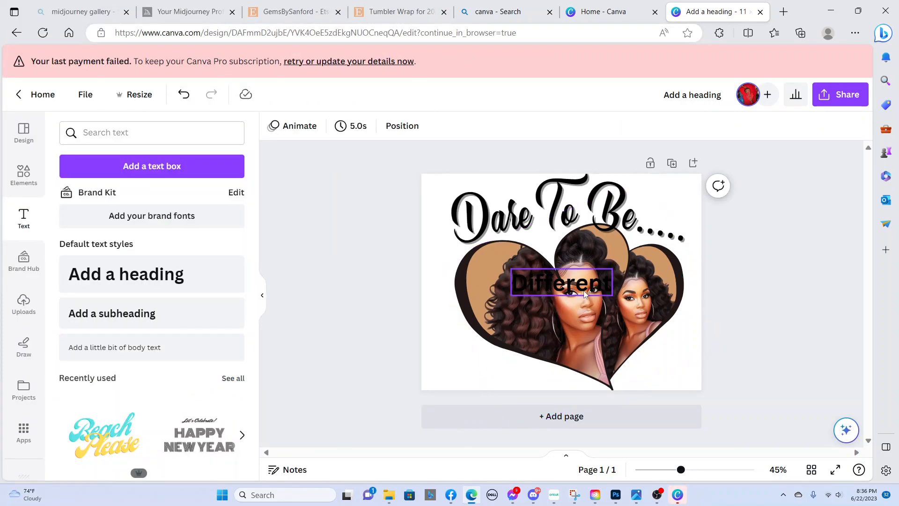
- Move the "Different" text to the page's lower-left corner and set its font to Caranda Personal Use
left_click_drag(551, 298, 489, 380)
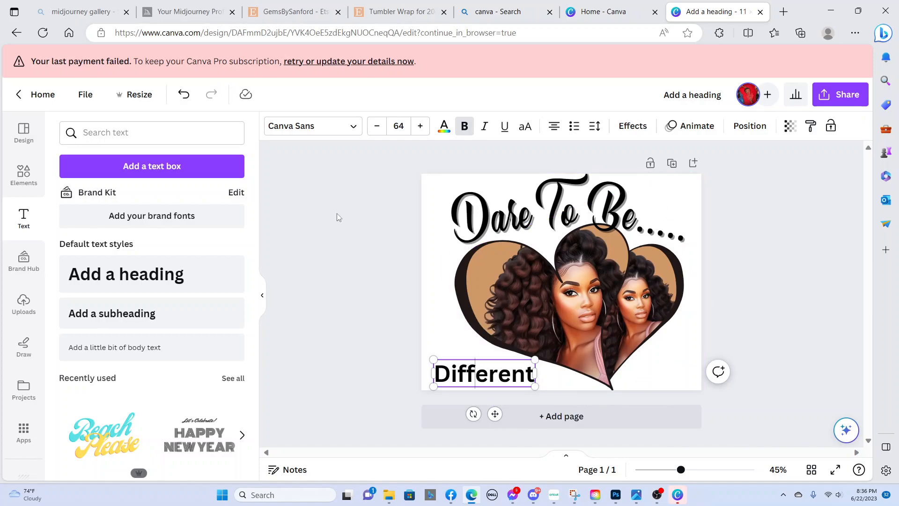
left_click(302, 129)
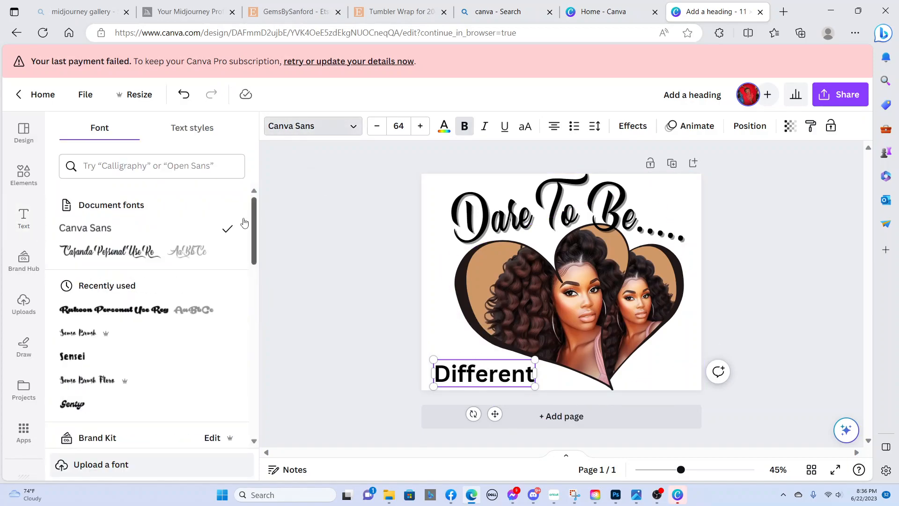
left_click(116, 254)
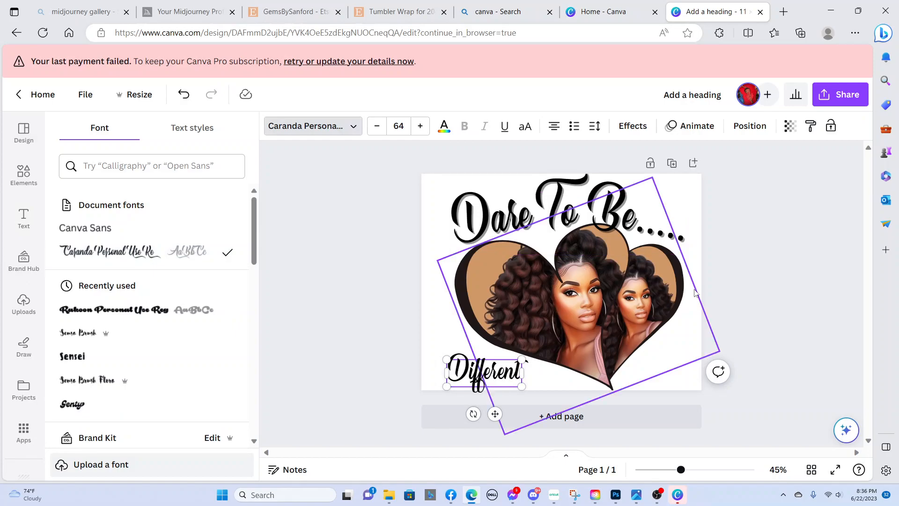
left_click(505, 384)
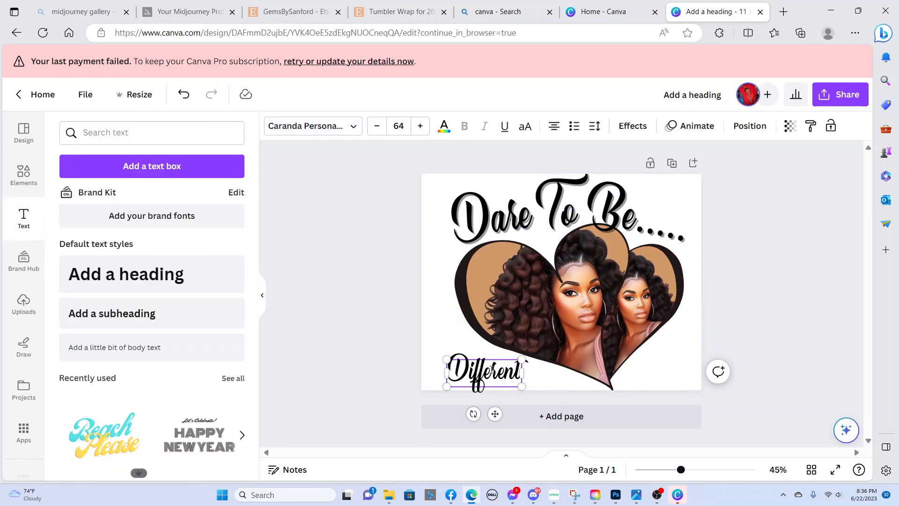
left_click(375, 355)
- Resize the "Different" text to font size 69.1 and keep it in the lower-left corner beside the hearts
left_click(487, 370)
left_click_drag(487, 370, 530, 382)
left_click_drag(472, 357, 477, 360)
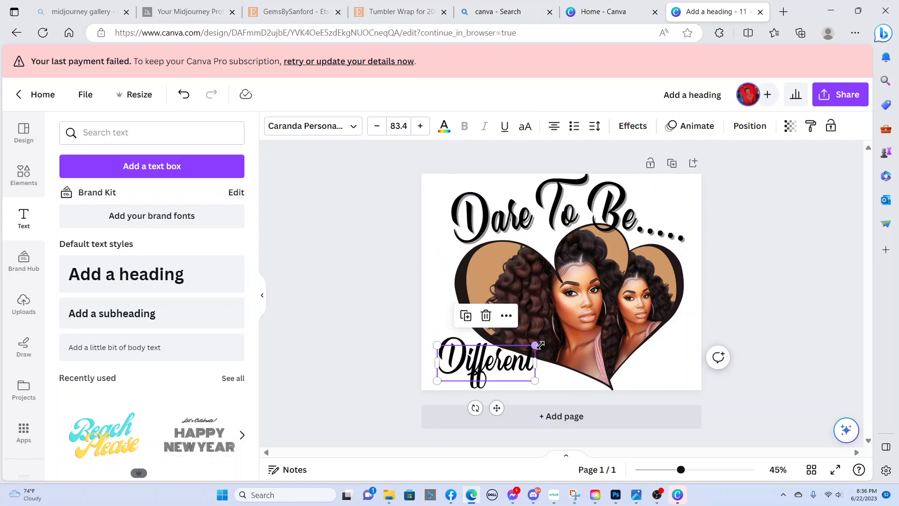
left_click_drag(538, 345, 524, 355)
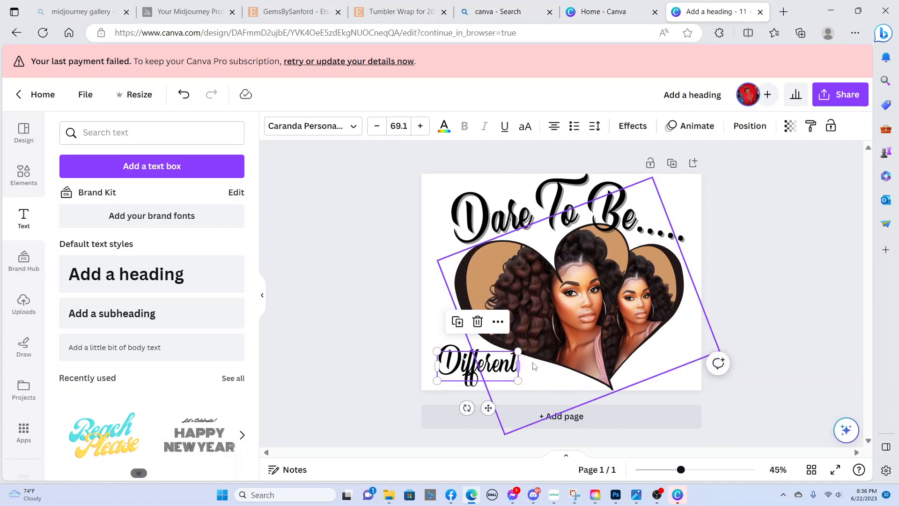
left_click(773, 278)
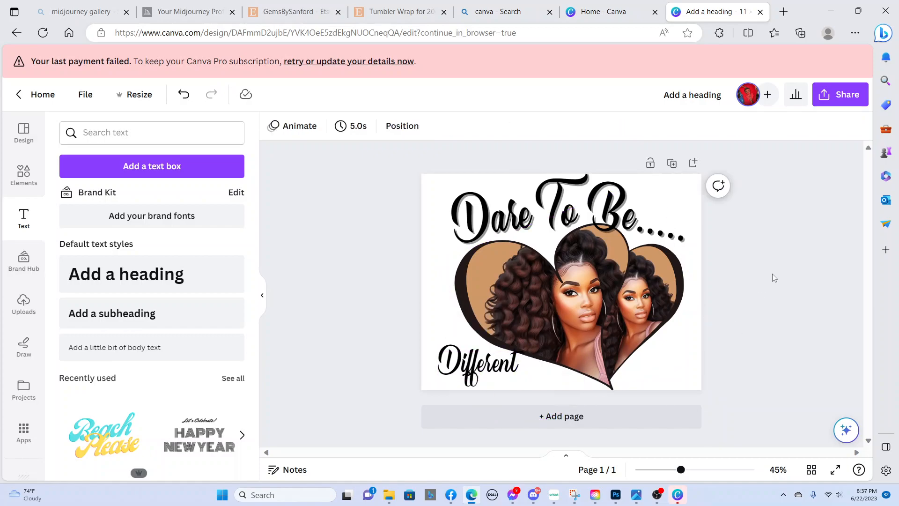
- Shift the "Different" text closer to the page's left edge and slightly upward, clear of the bottom edge
left_click(482, 368)
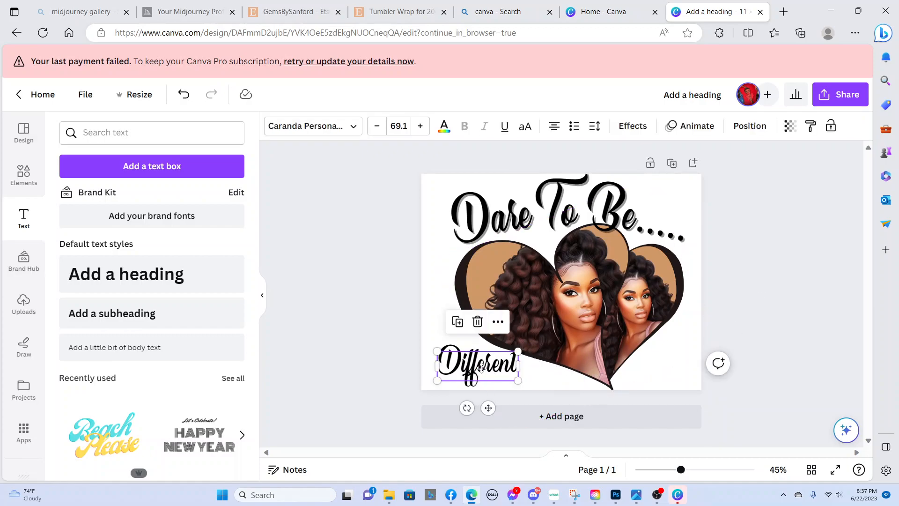
left_click(783, 338)
left_click(466, 370)
left_click_drag(466, 370, 459, 370)
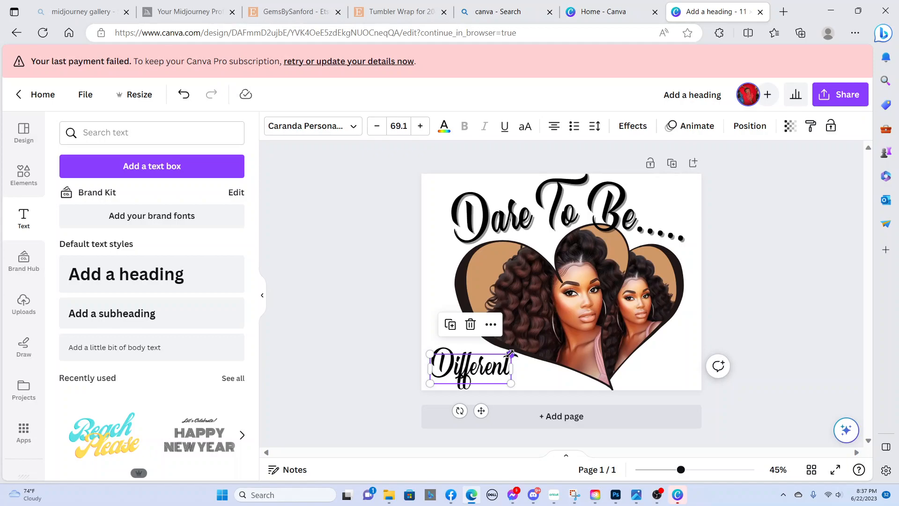
left_click(762, 253)
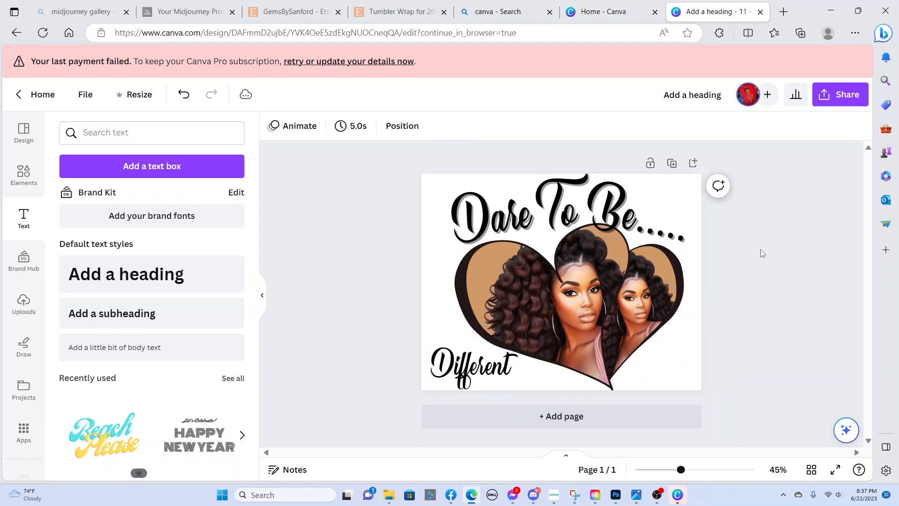
left_click(449, 376)
left_click_drag(449, 377, 449, 370)
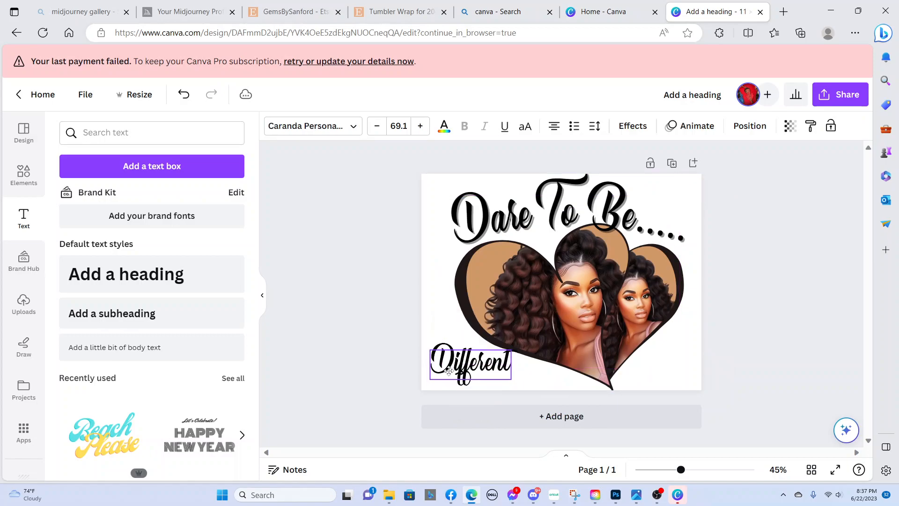
- Nudge the double-heart frame slightly down and add a blank second page
left_click(636, 319)
mouse_move(635, 322)
left_mouse_down()
mouse_move(642, 322)
mouse_move(634, 325)
left_mouse_up()
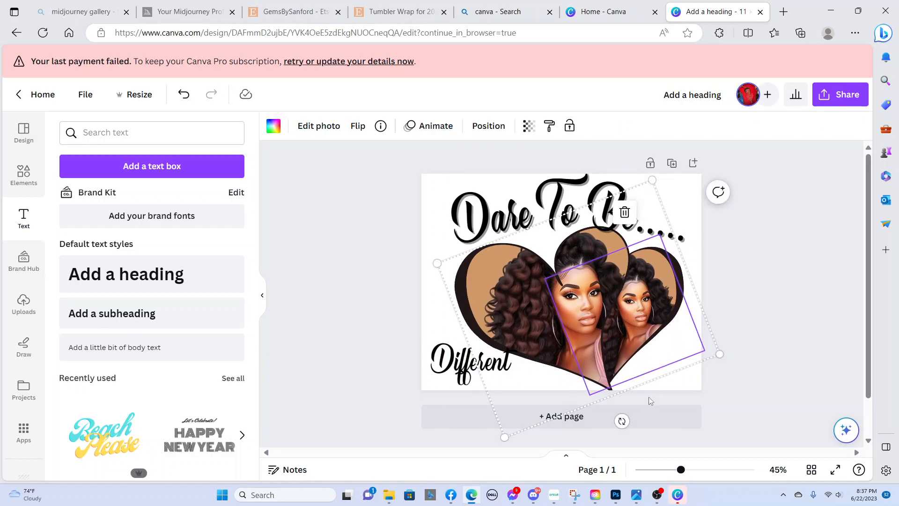
left_click(637, 424)
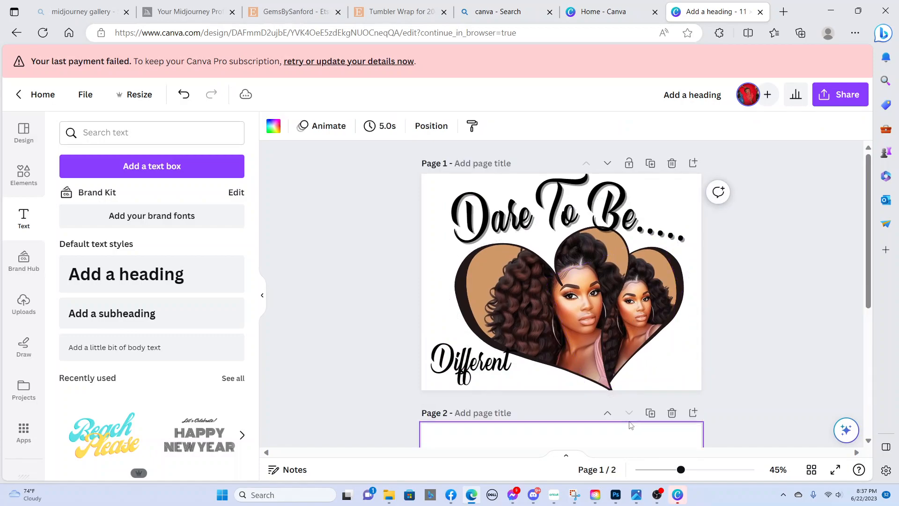
- Open the background library to view its colors, landscapes and patterns
scroll(701, 223, "up", 3)
scroll(701, 223, "up", 2)
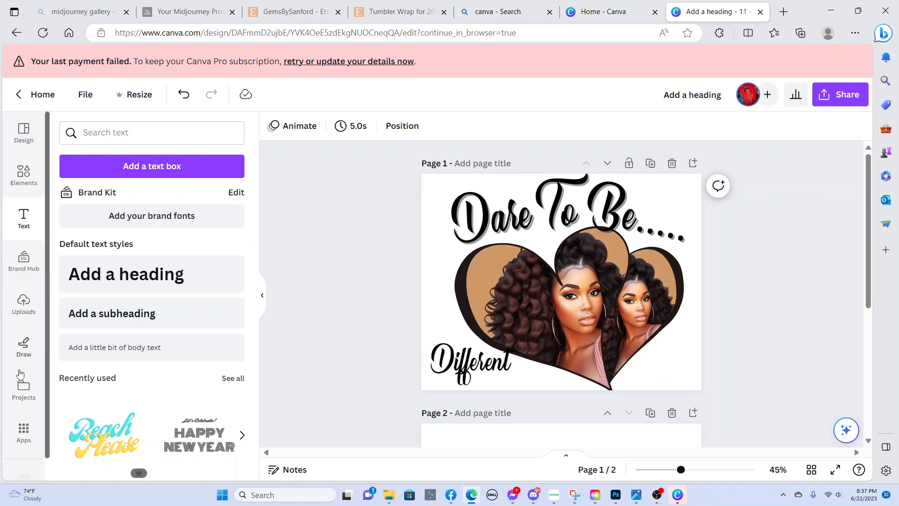
scroll(35, 327, "down", 1)
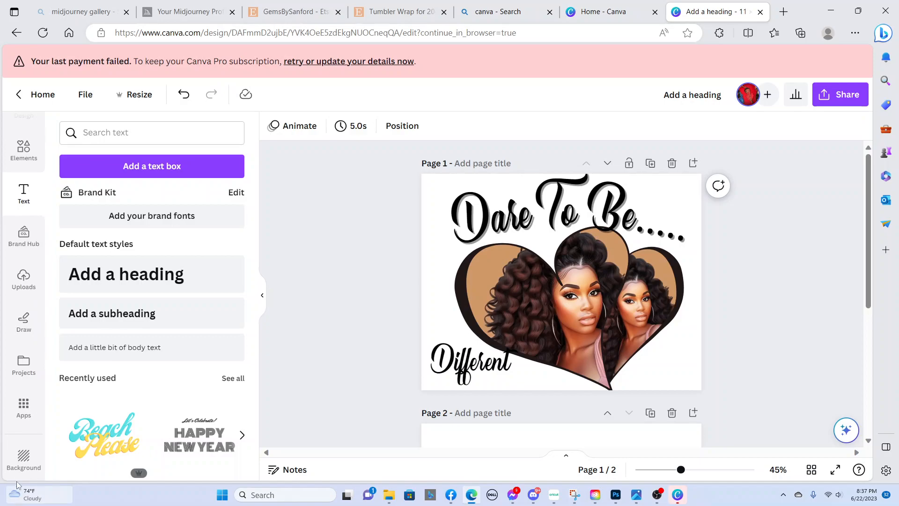
mouse_move(14, 494)
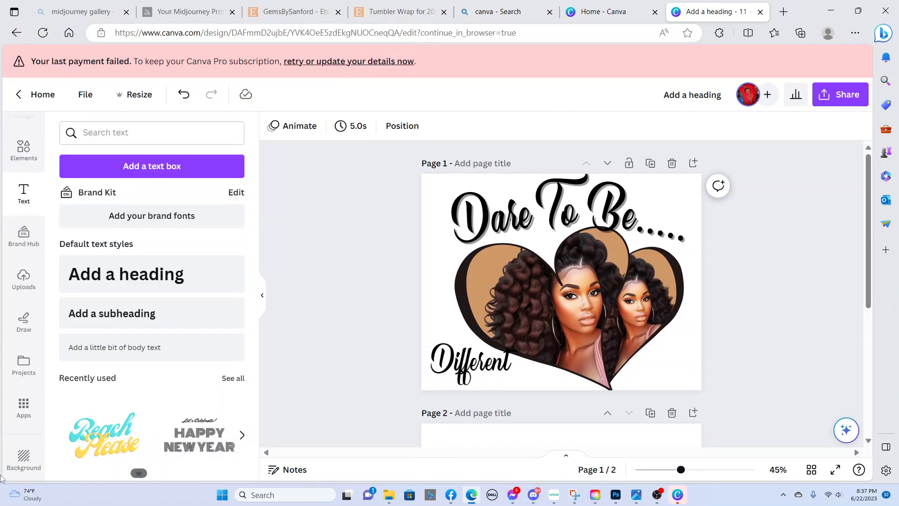
left_click(21, 468)
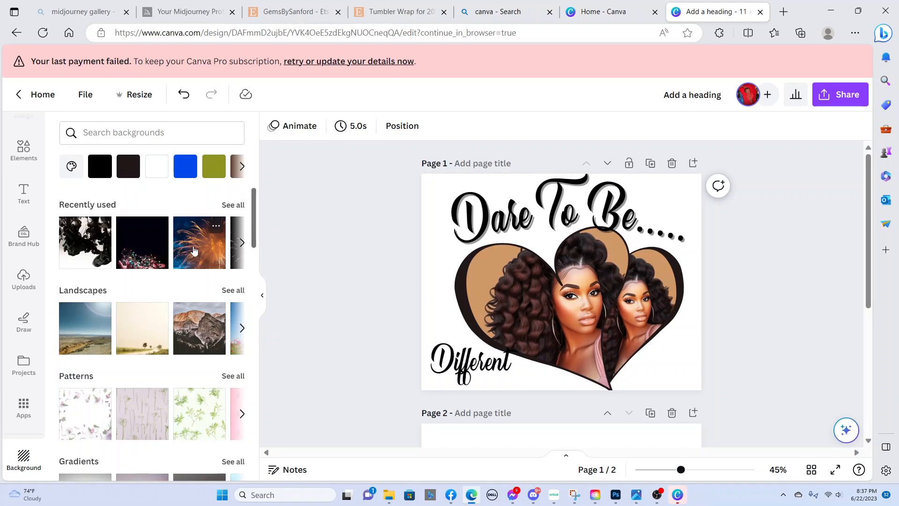
- Set the "Dare To Be....." heading's text color to the default solid red
left_click(551, 200)
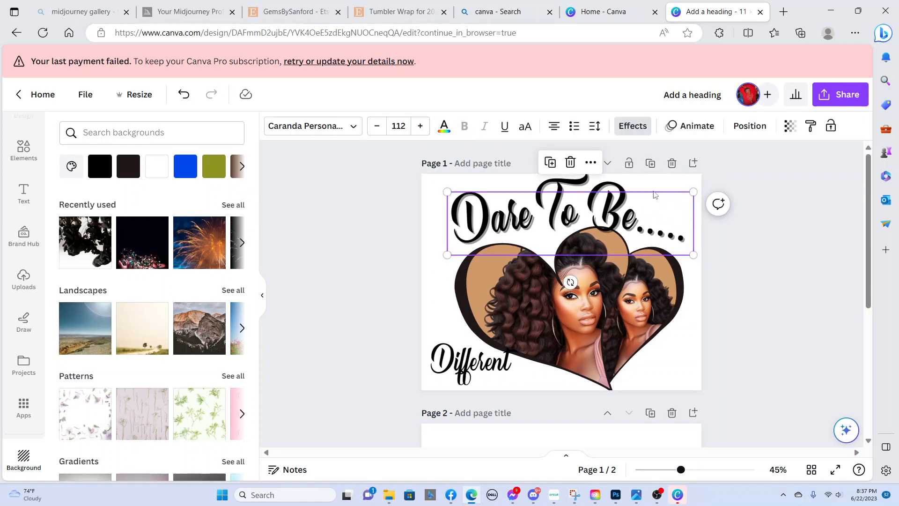
left_click_drag(583, 181, 583, 177)
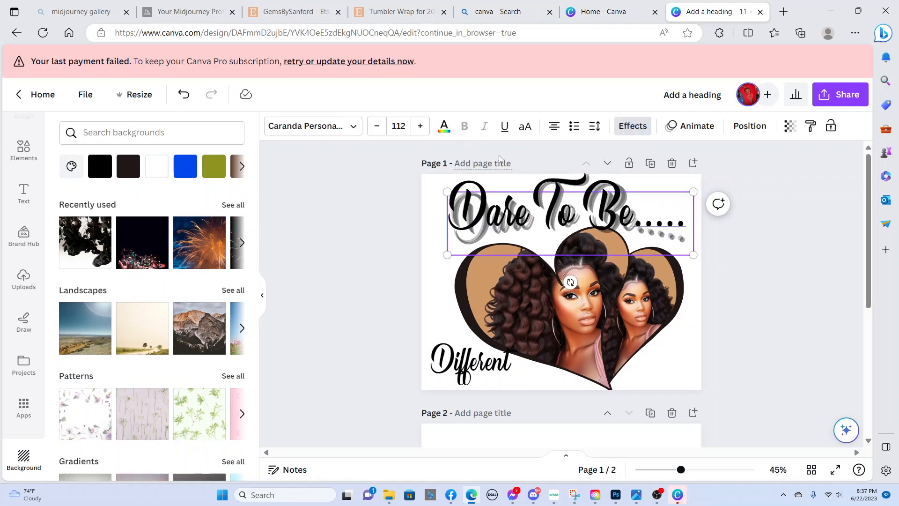
left_click(549, 195)
left_click(444, 125)
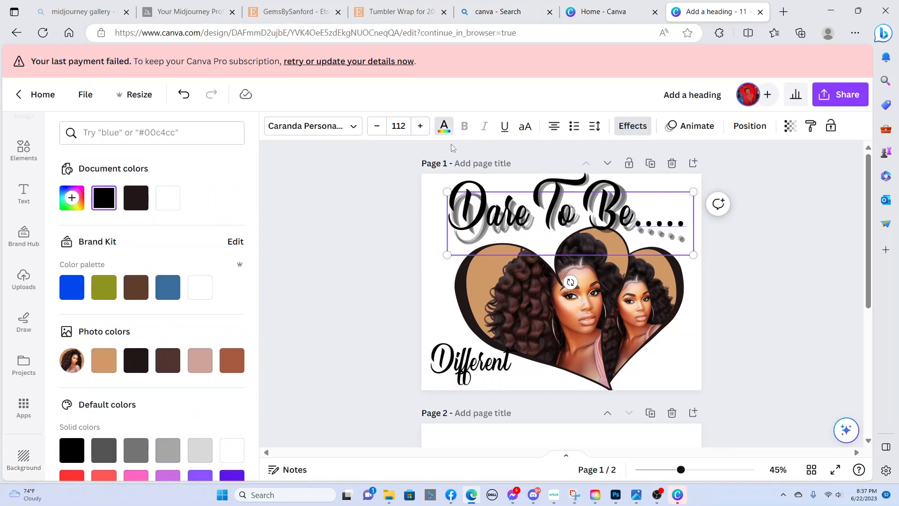
scroll(70, 281, "down", 3)
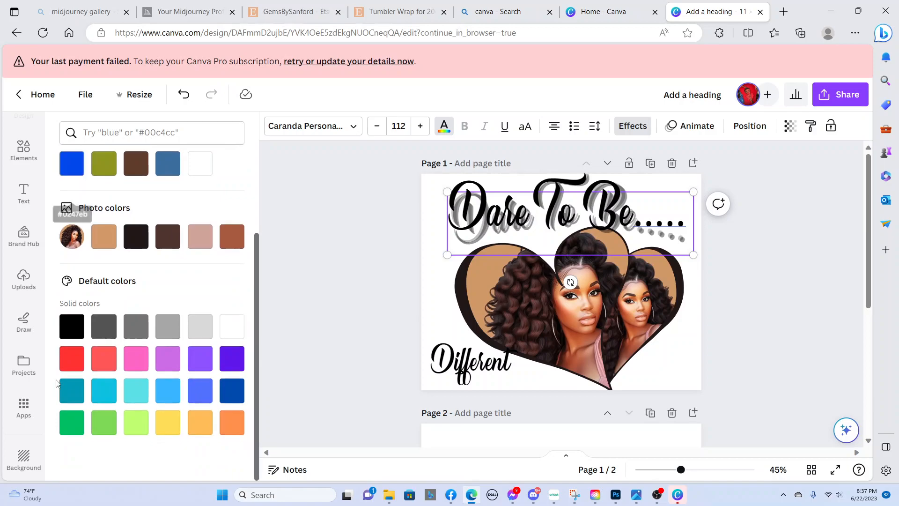
left_click(72, 358)
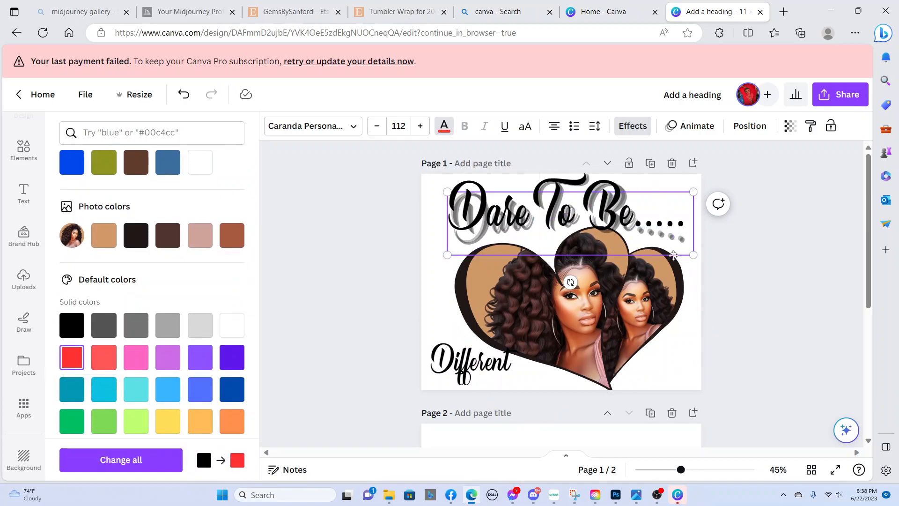
- Recolor the "Dare To Be....." heading with the custom dark red #A81D1D, starting from the default solid red
left_click(798, 219)
left_click(572, 210)
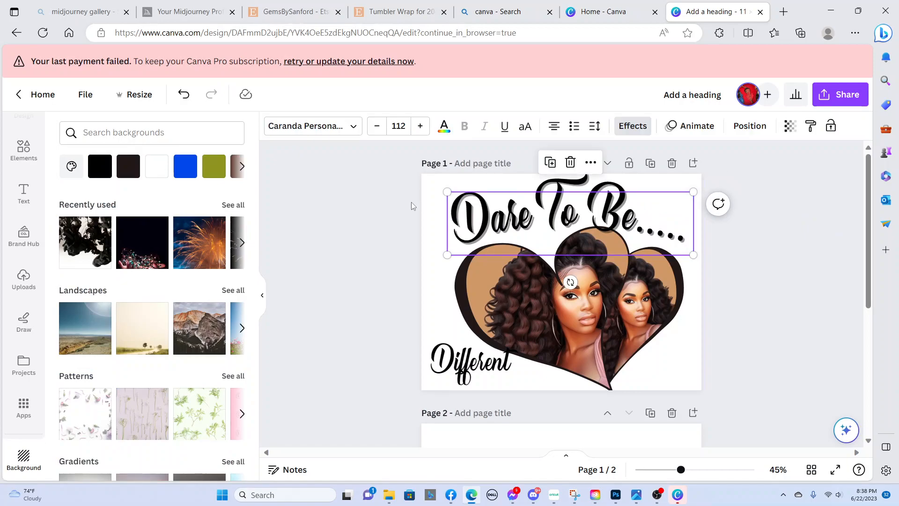
left_click(444, 125)
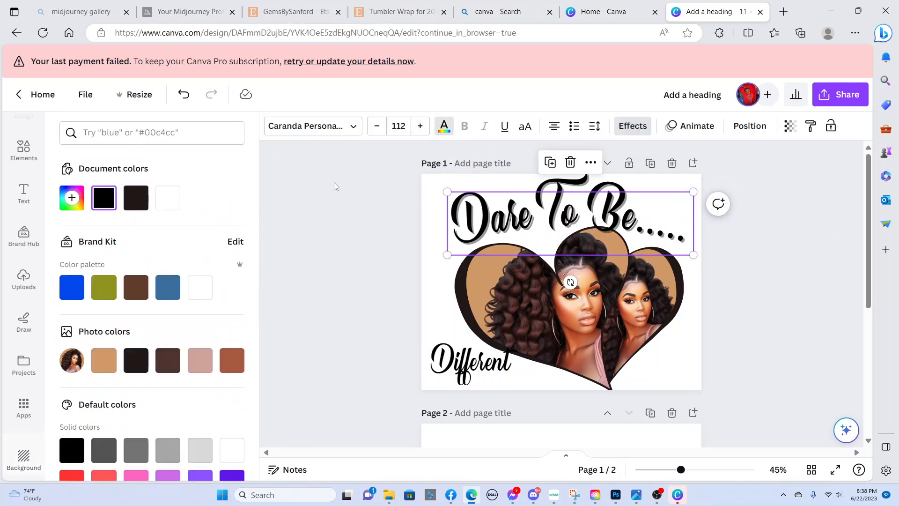
scroll(64, 409, "down", 3)
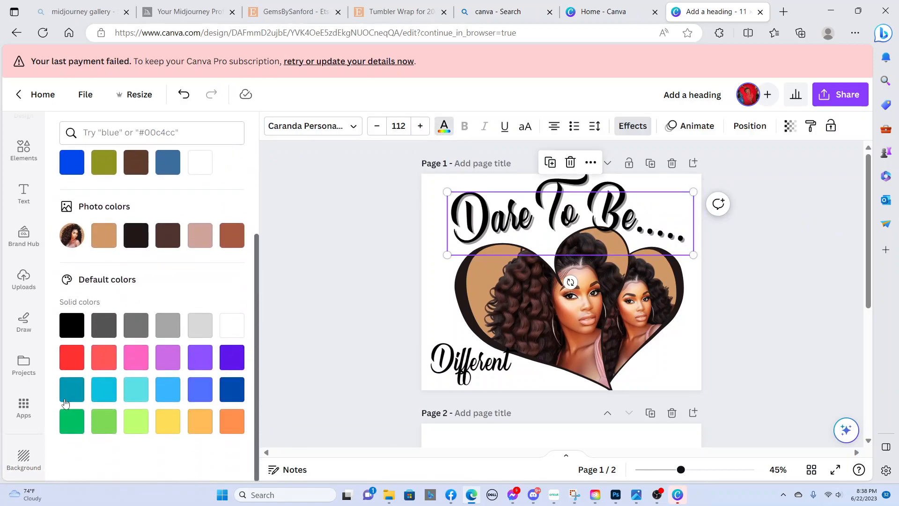
left_click(71, 357)
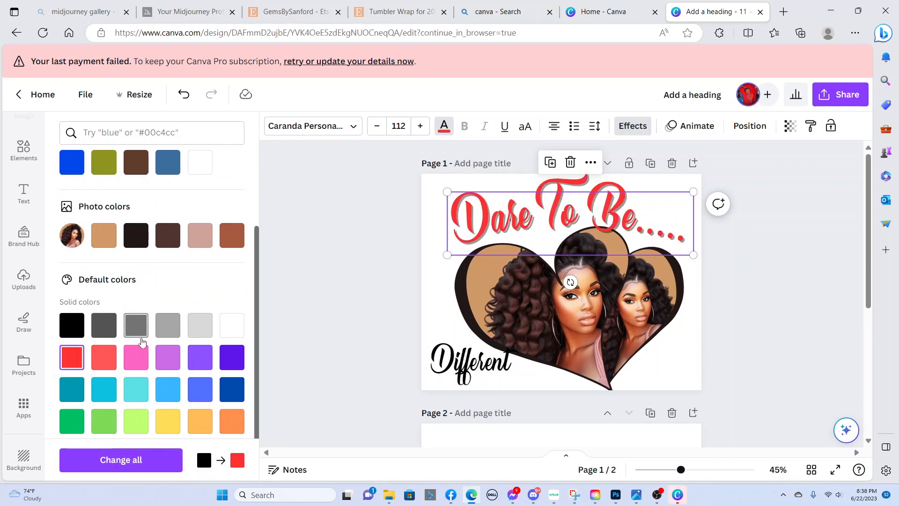
scroll(97, 340, "down", 1)
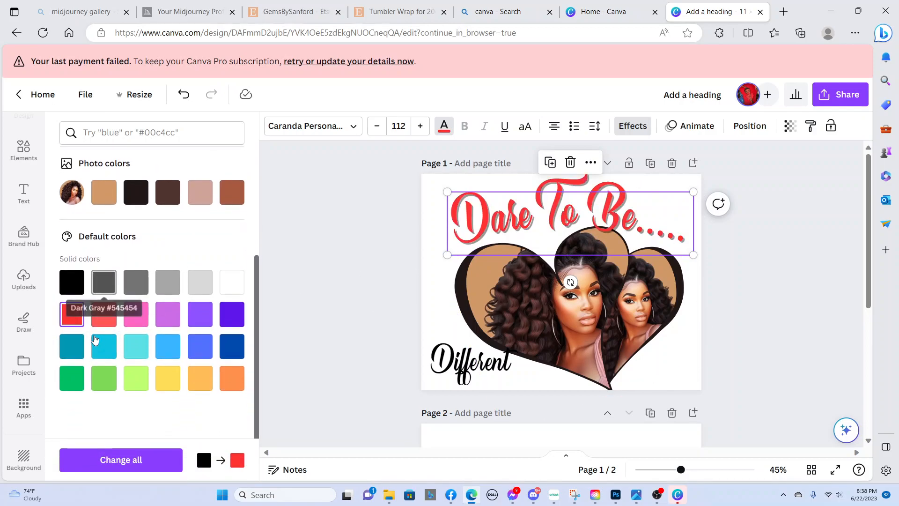
left_click(70, 318)
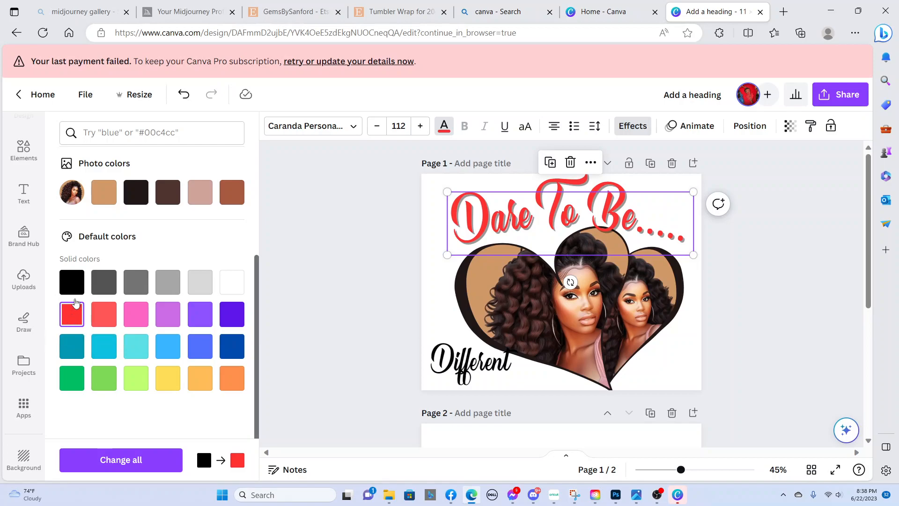
scroll(126, 261, "up", 4)
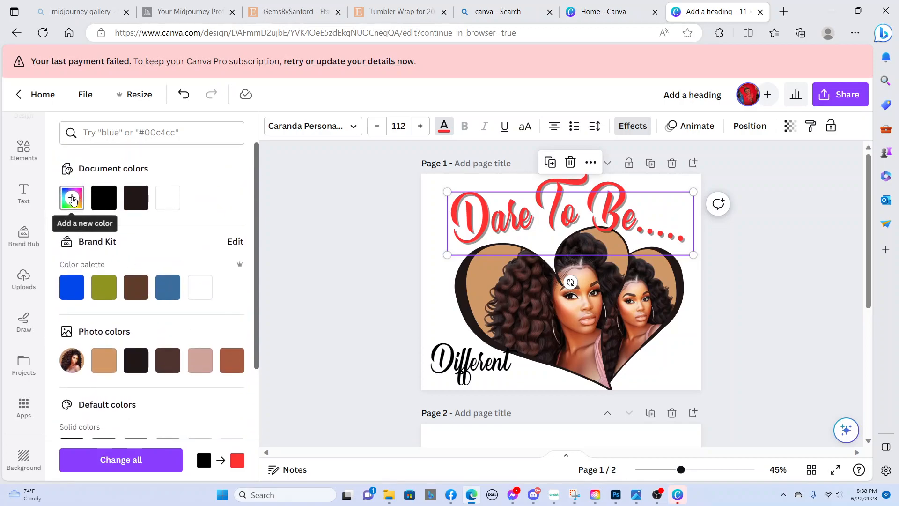
left_click(72, 199)
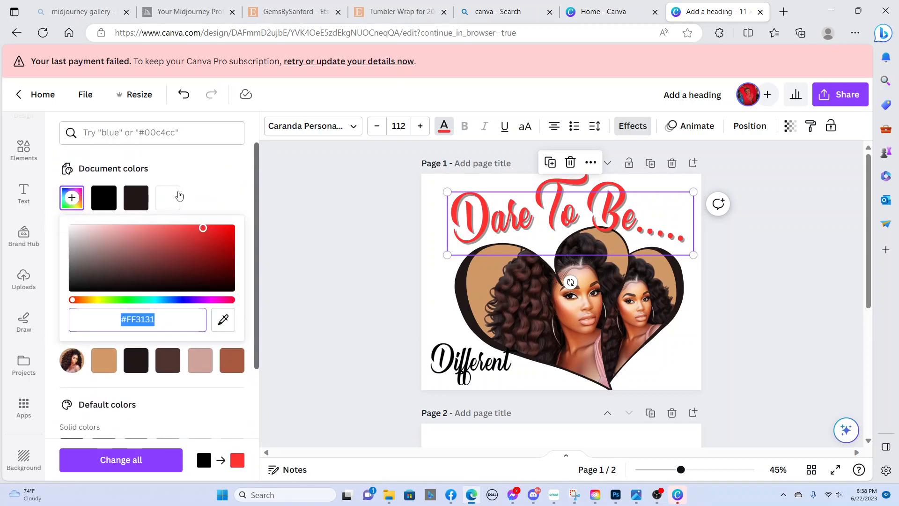
left_click_drag(203, 229, 206, 247)
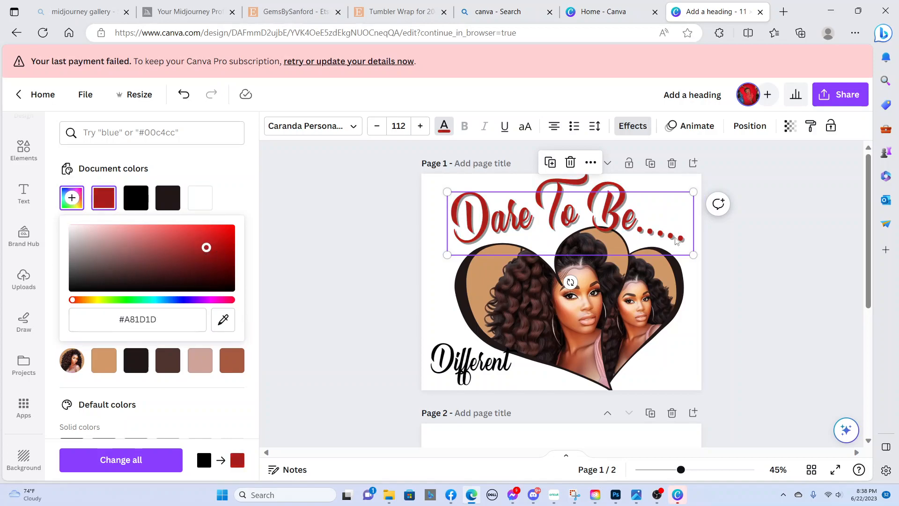
left_click(814, 248)
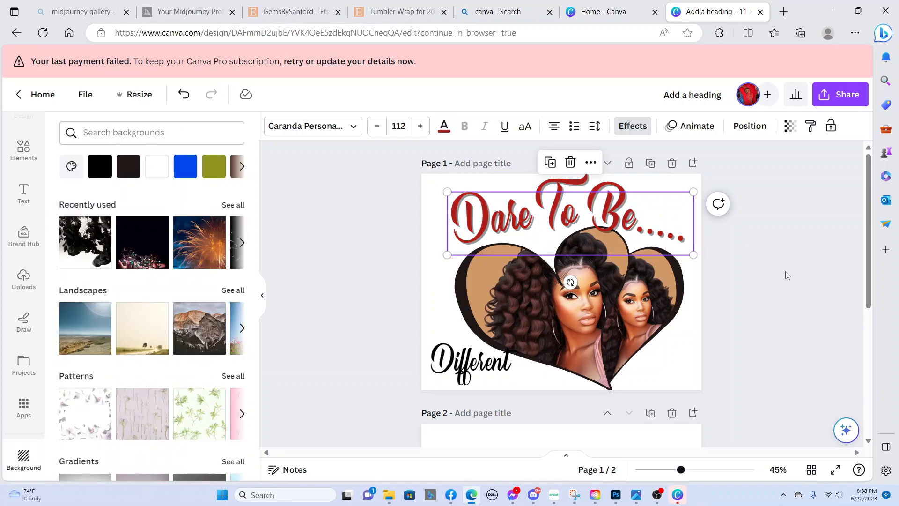
- Match the "Different" text's color to the heading using the document's dark red
left_click(474, 372)
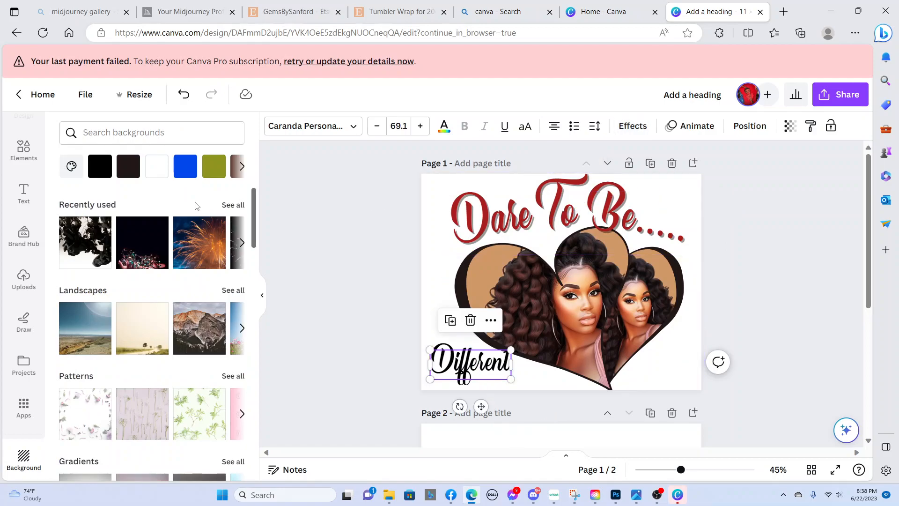
left_click(447, 129)
left_click(168, 197)
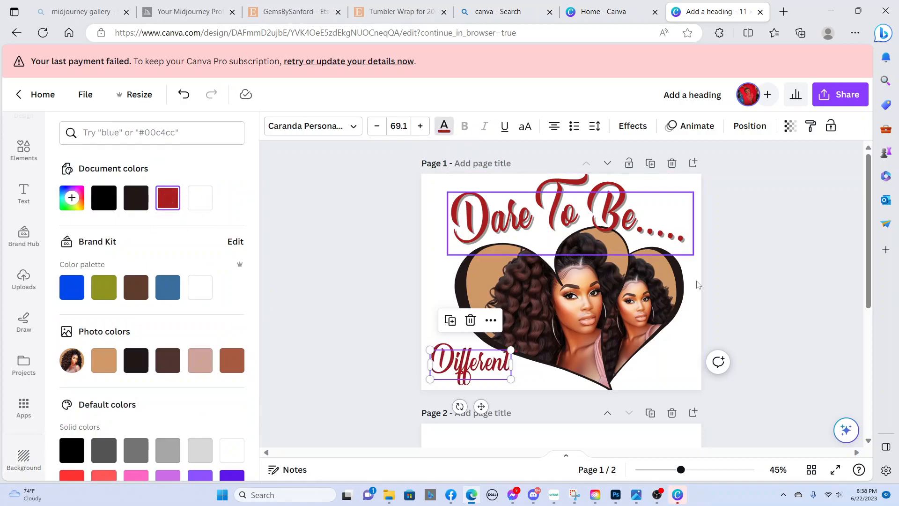
left_click(816, 273)
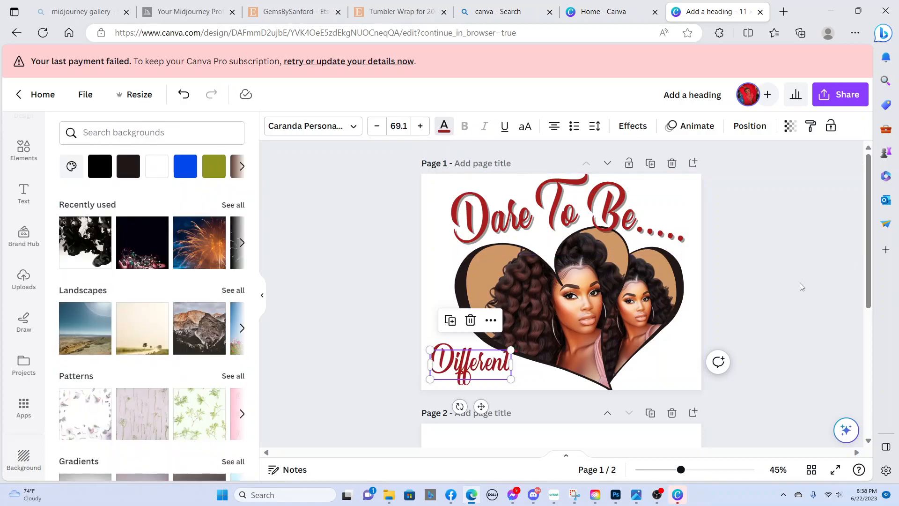
left_click(777, 312)
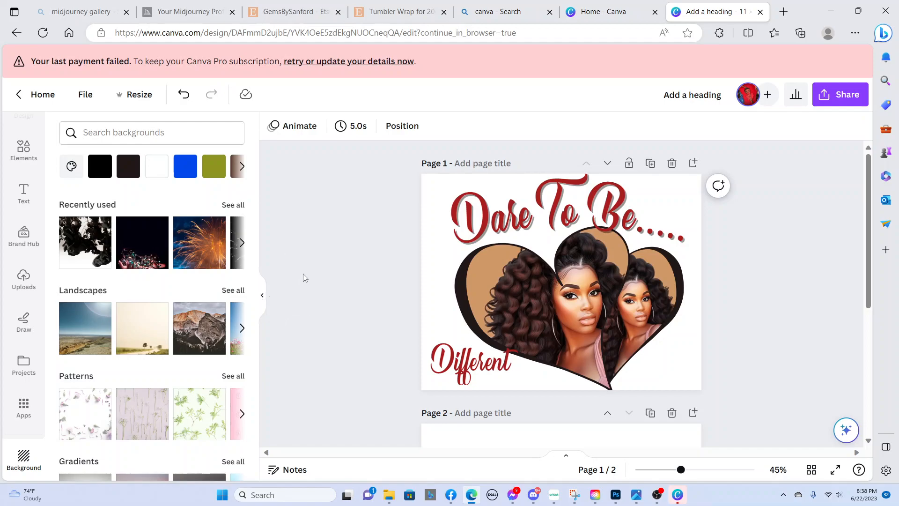
- Apply the dark glittering-lights photo as page 1's background, then try plain white and revert to the photo
left_click(139, 241)
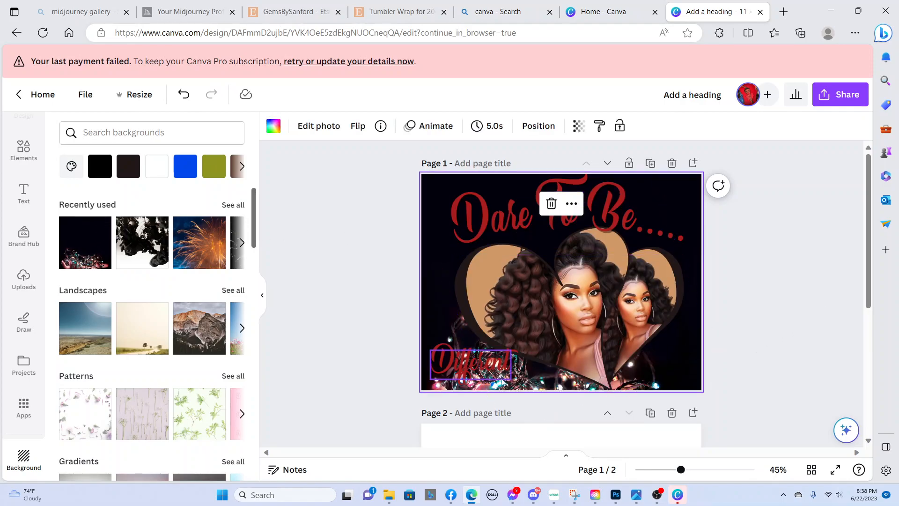
left_click(514, 215)
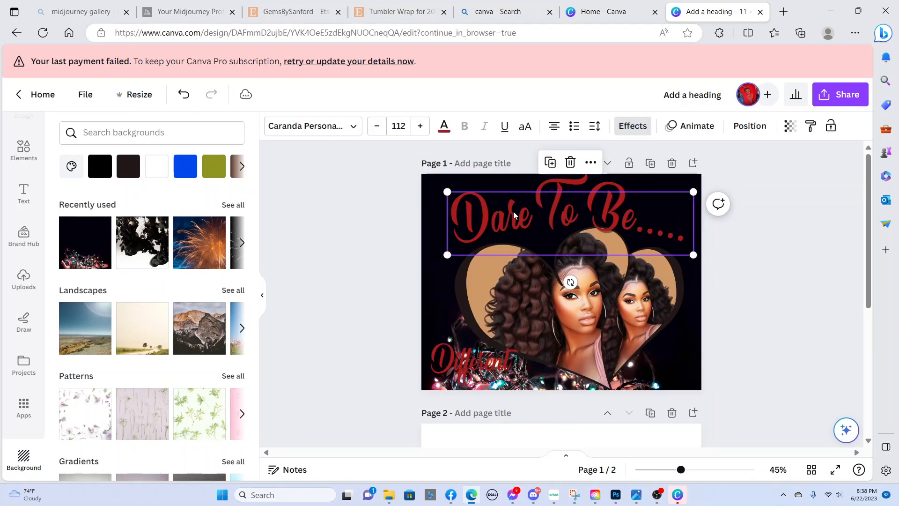
left_click(154, 170)
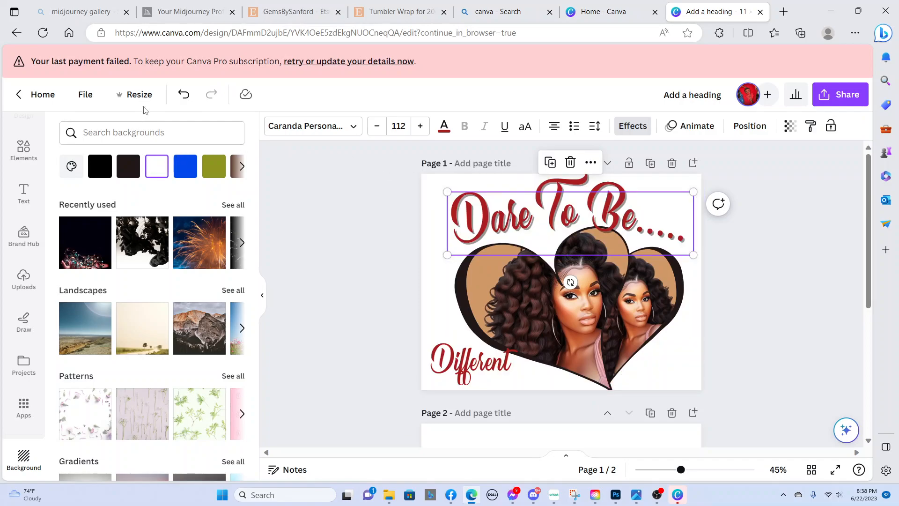
left_click(183, 94)
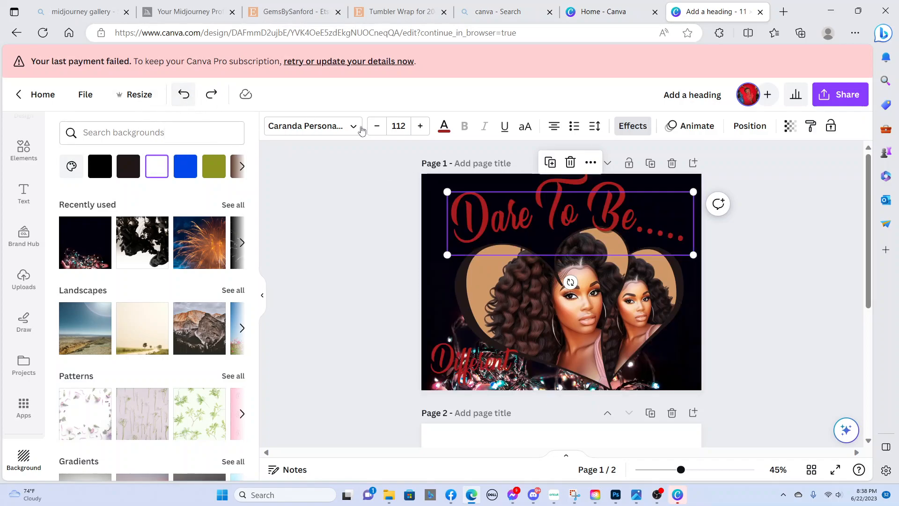
- Set the "Dare To Be....." heading's text color to white from the document colors
left_click(815, 270)
left_click(597, 184)
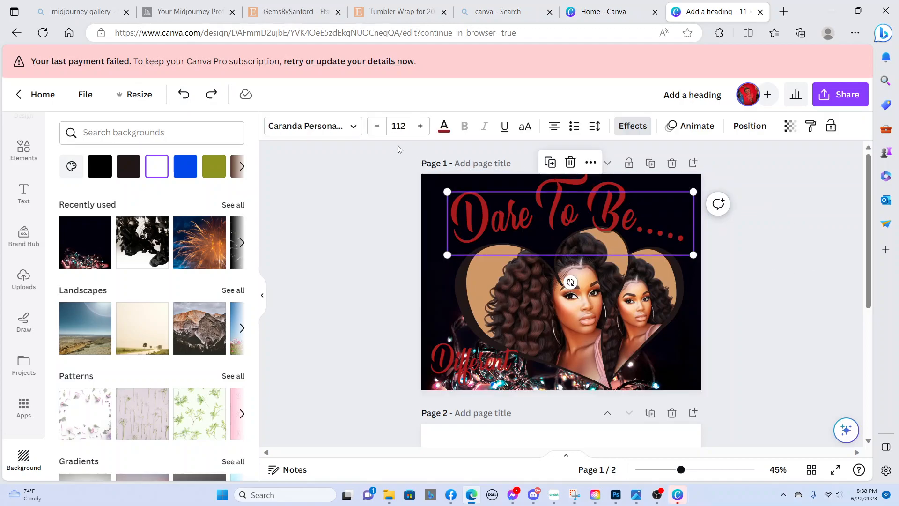
left_click(444, 125)
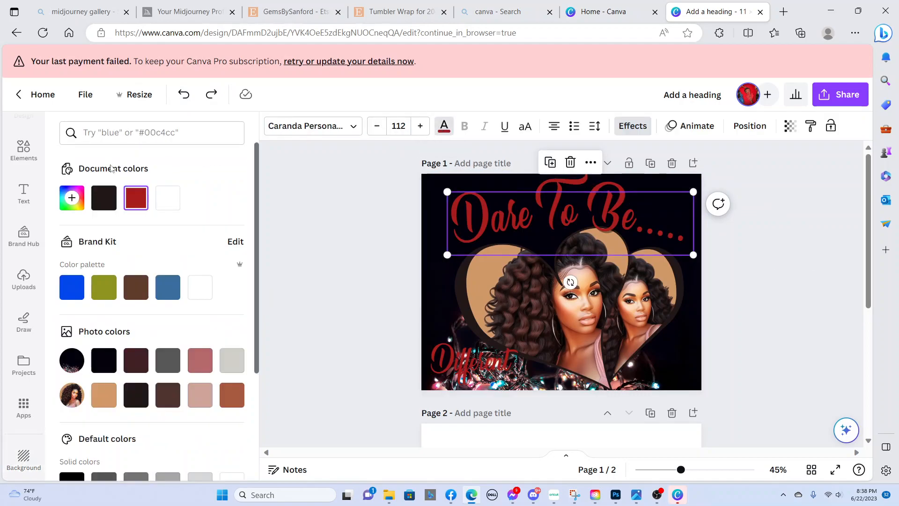
left_click(168, 198)
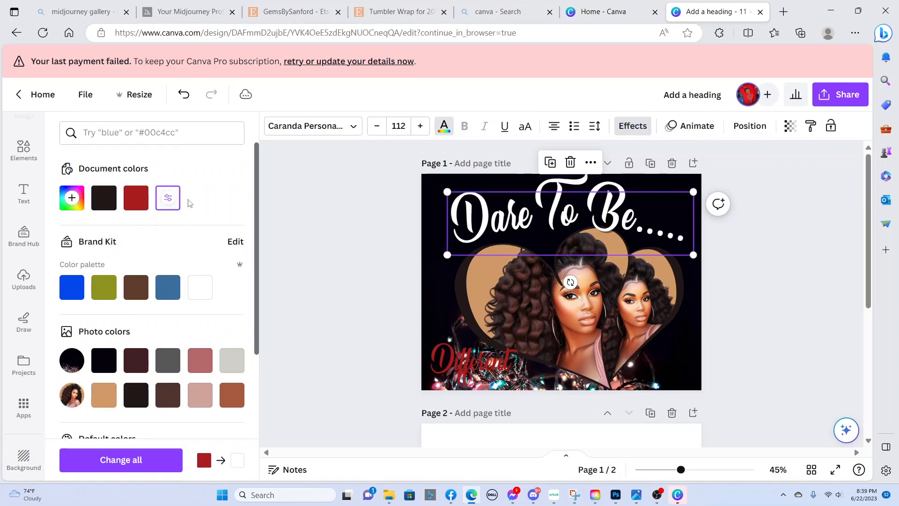
left_click(751, 222)
- Set the "Different" text's color to the document's white as well
left_click(461, 363)
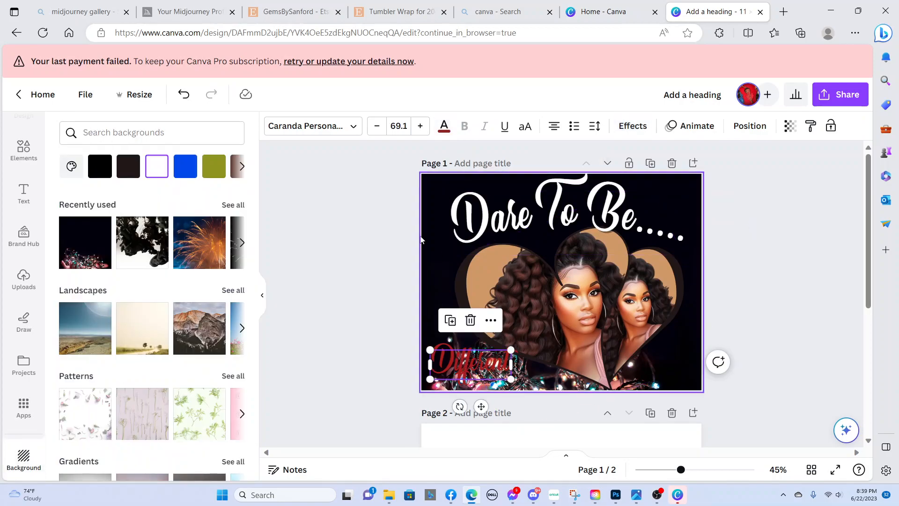
left_click(444, 125)
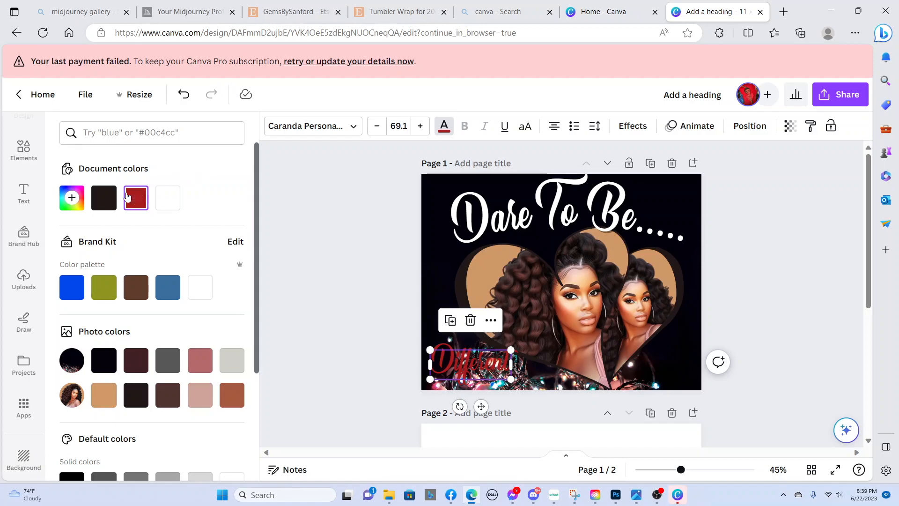
left_click(167, 197)
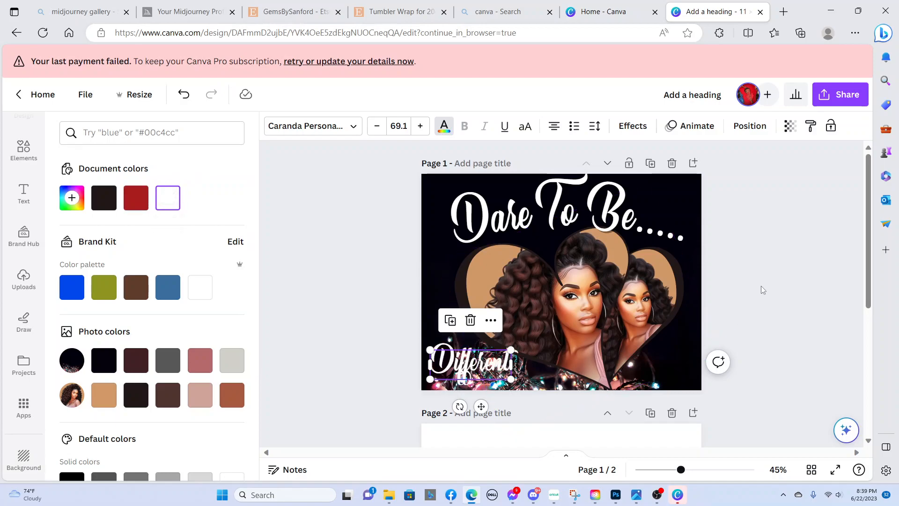
left_click(761, 286)
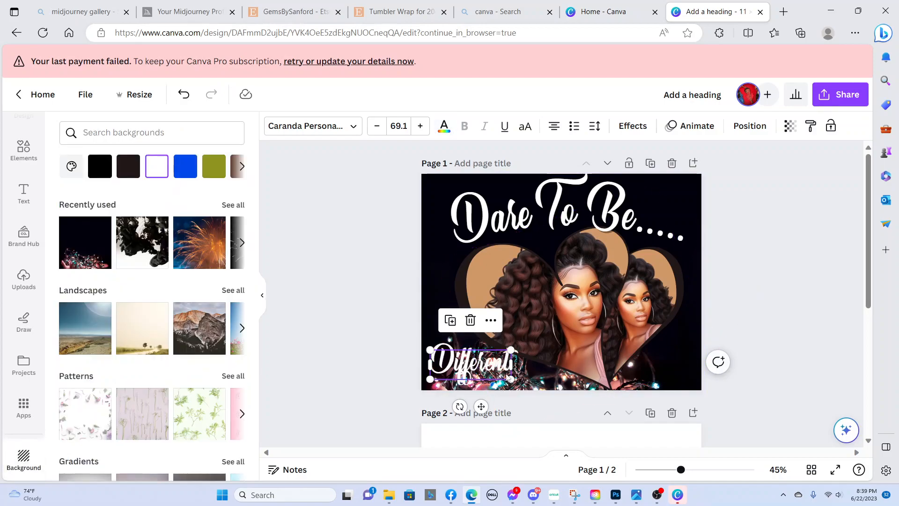
- Move the "Different" text to the page's lower-right corner and enlarge it slightly to font size 70.6
left_click_drag(475, 363, 674, 360)
left_click(732, 389)
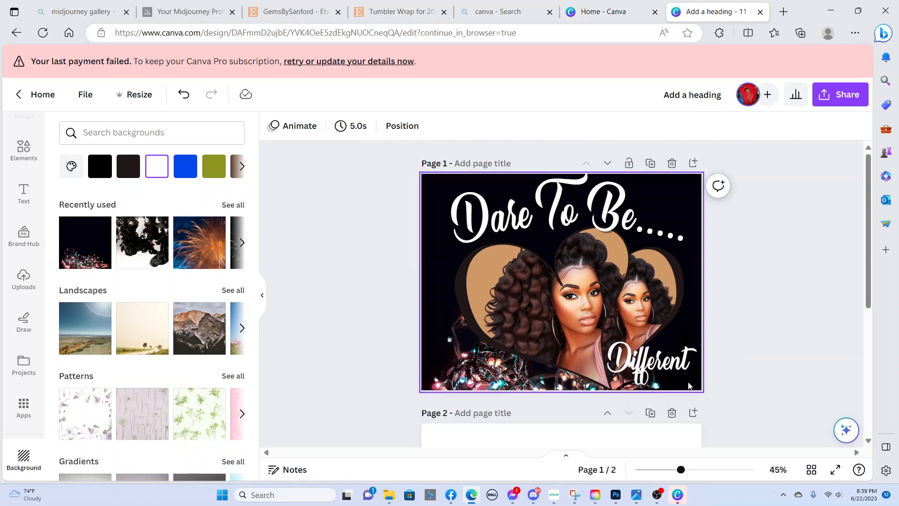
left_click(669, 375)
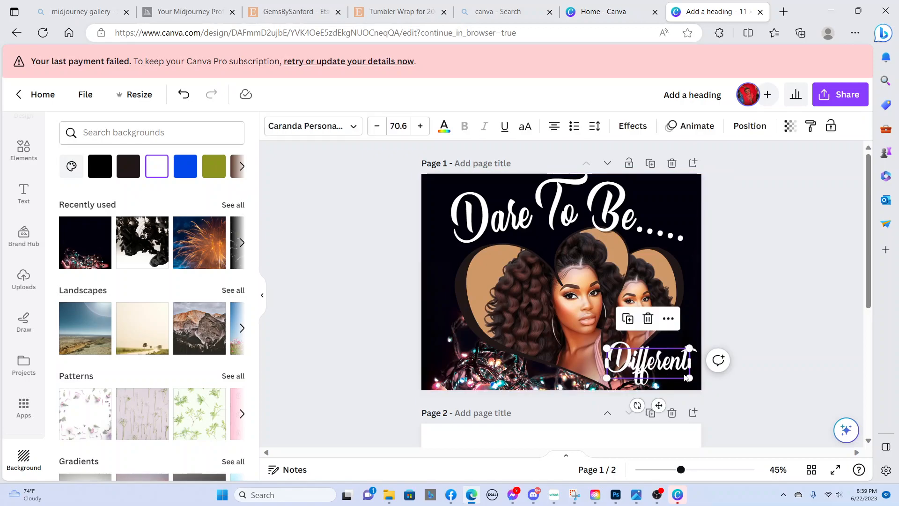
left_click(713, 366)
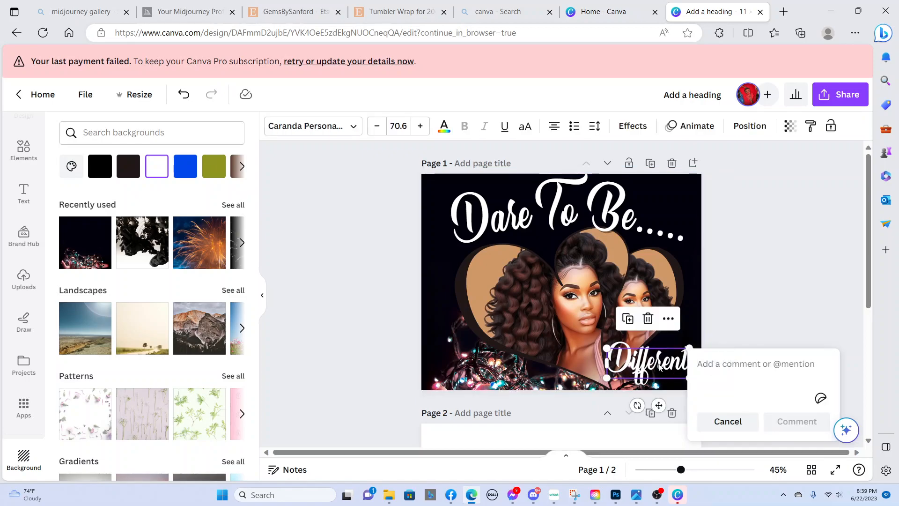
left_click(723, 299)
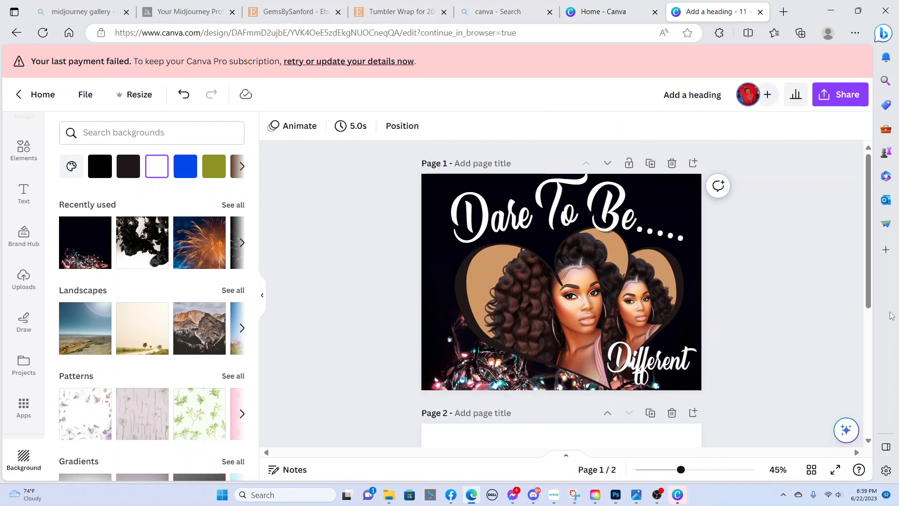
- Try the orange fireworks and blue DJ photos as page 1's background, and settle on the black ink-cloud image
left_click(203, 253)
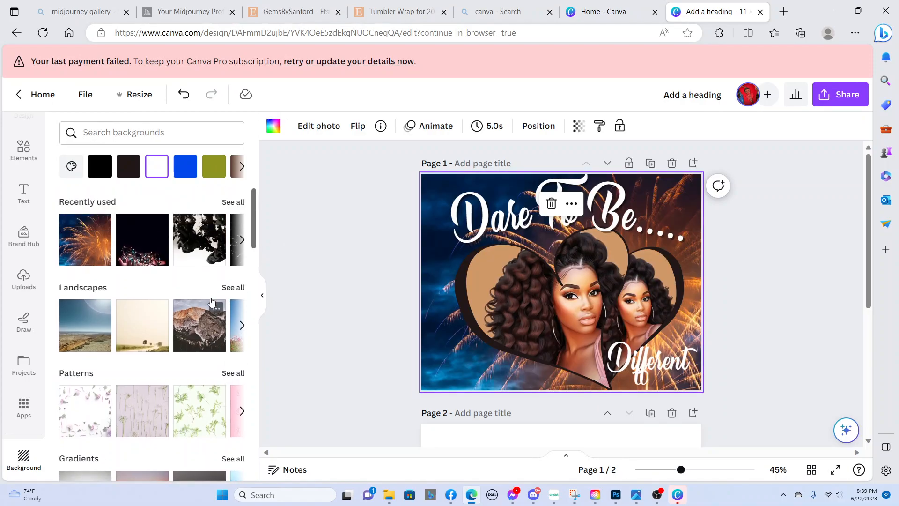
left_click(244, 244)
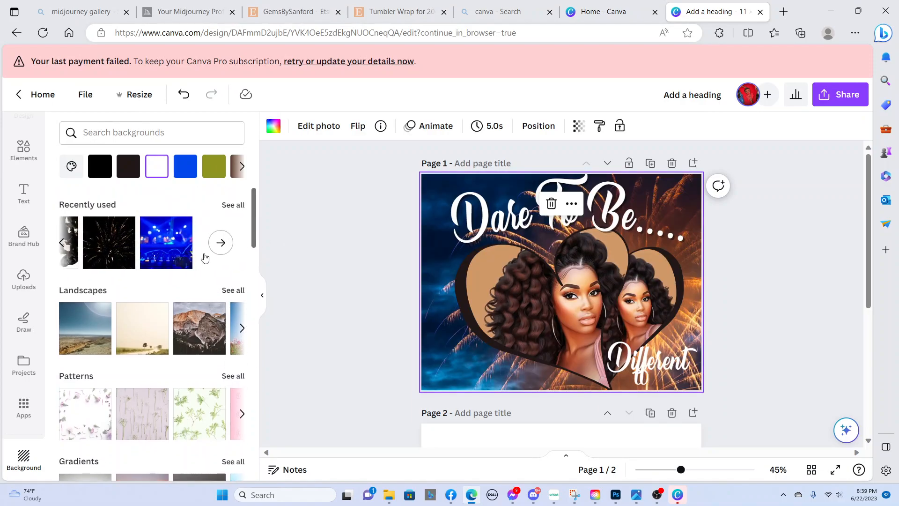
left_click(172, 244)
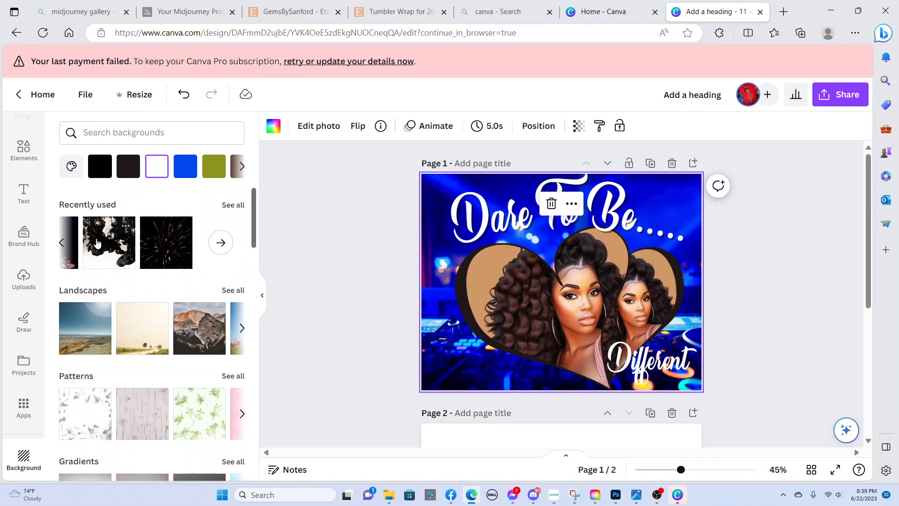
left_click(96, 242)
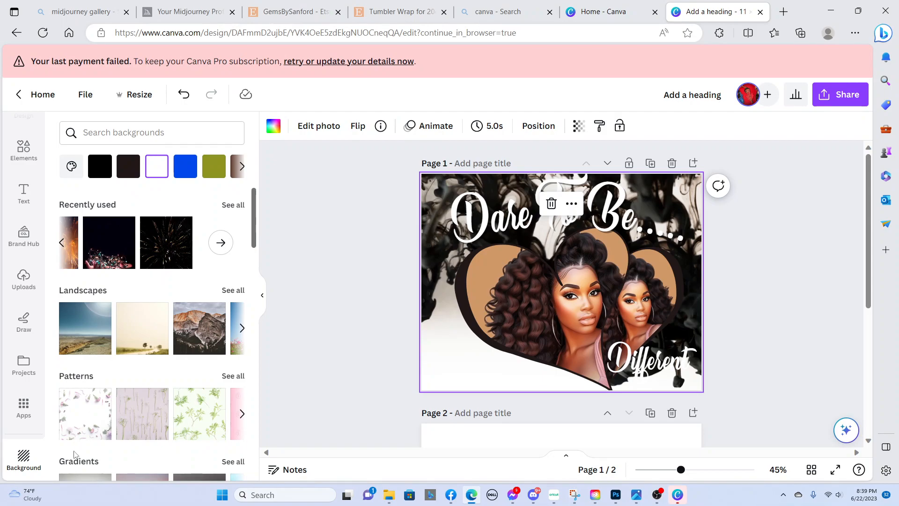
left_click(777, 273)
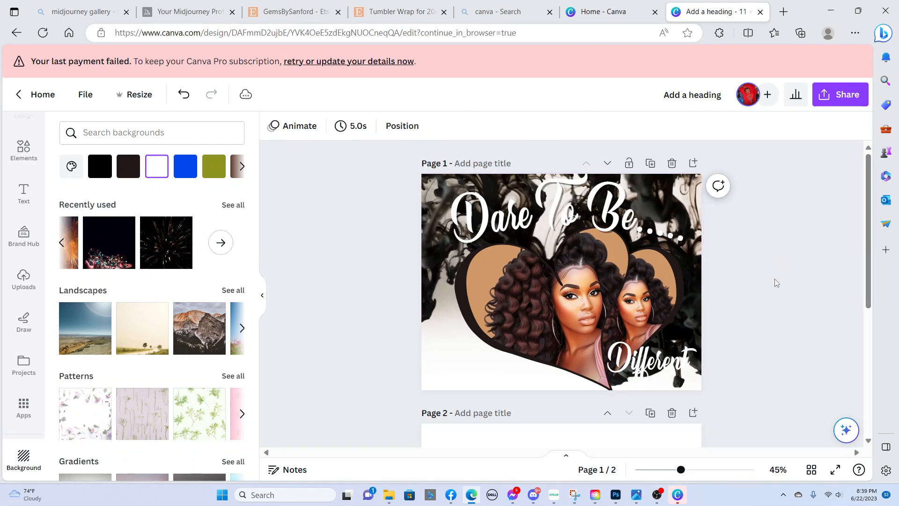
- Move the "Different" text back to the page's lower-left corner
left_click_drag(609, 366, 467, 369)
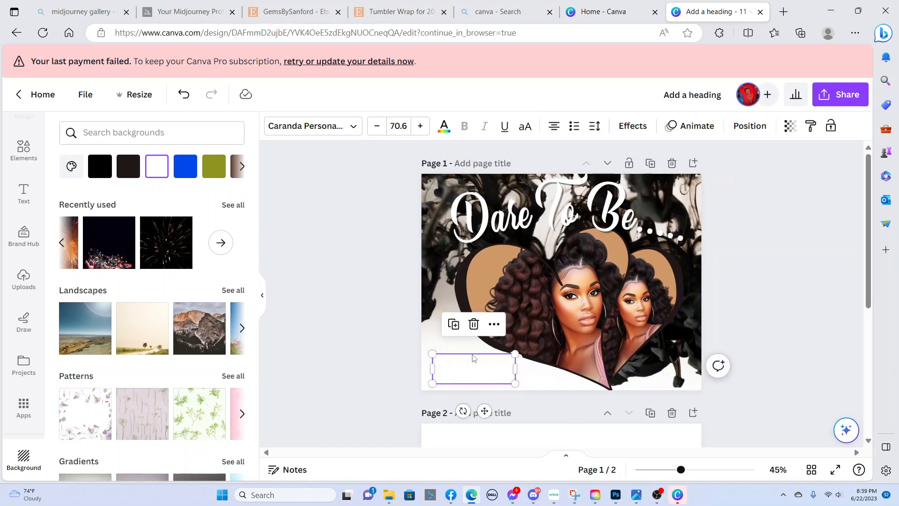
- Change the "Dare To Be....." heading's color to the bright red from the default solid colors
left_click(498, 216)
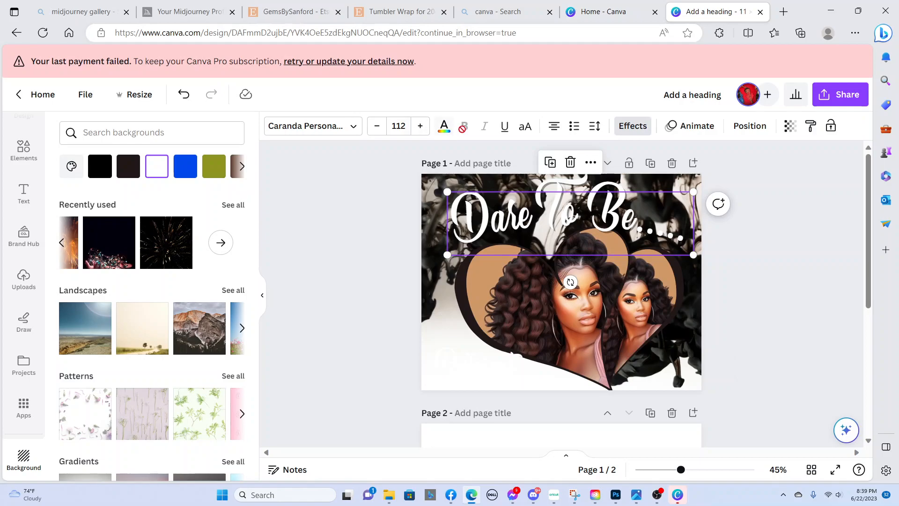
left_click(444, 125)
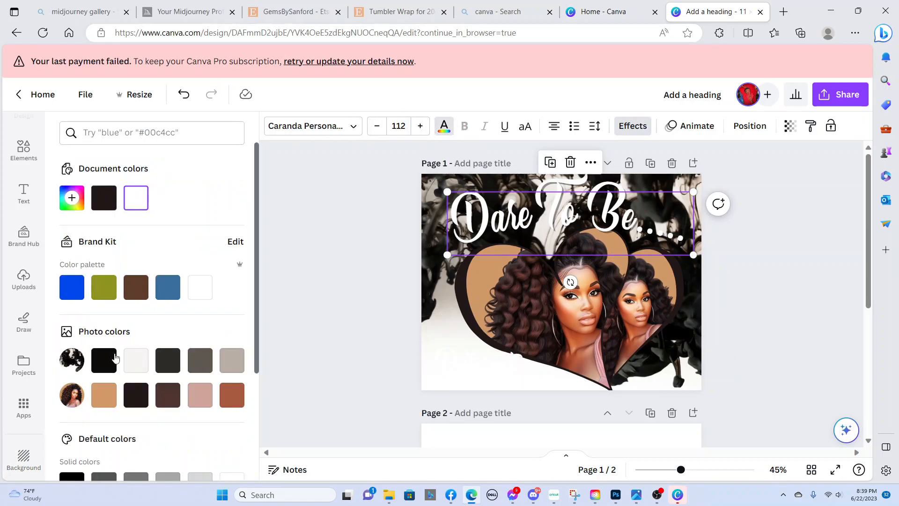
scroll(114, 353, "down", 3)
left_click(68, 352)
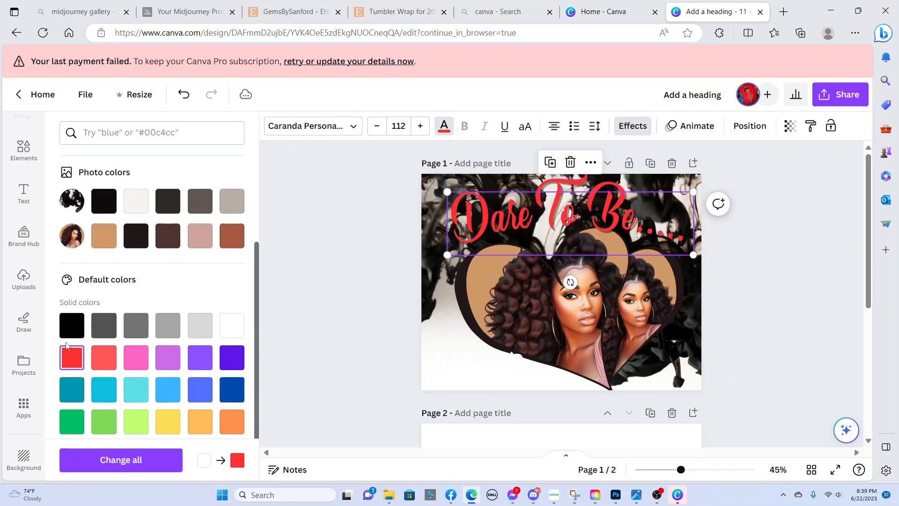
- Recolor the "Different" text to the darker red #C22020 and shrink it slightly to font size 67
left_click(458, 372)
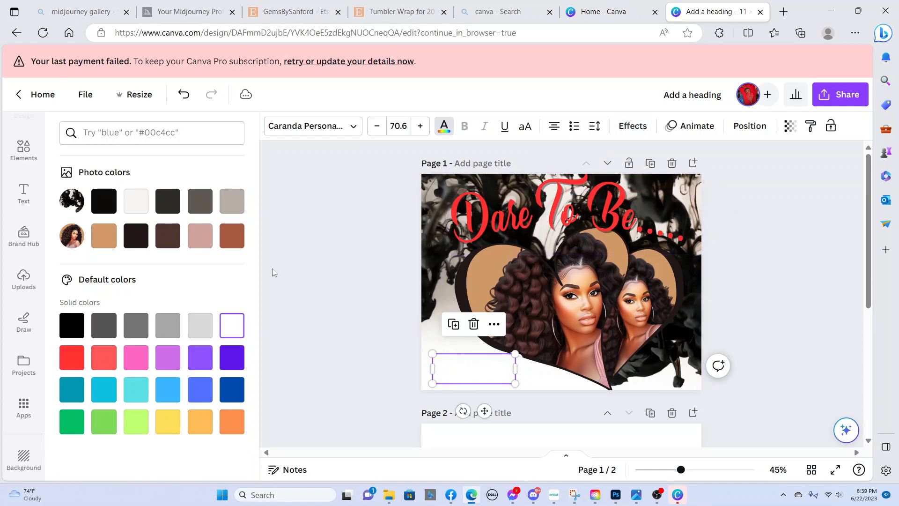
left_click(73, 358)
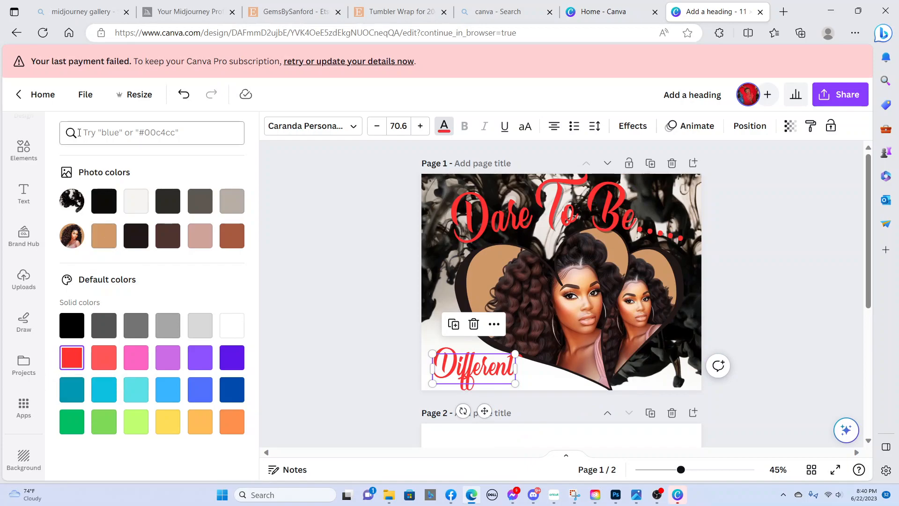
left_click(72, 198)
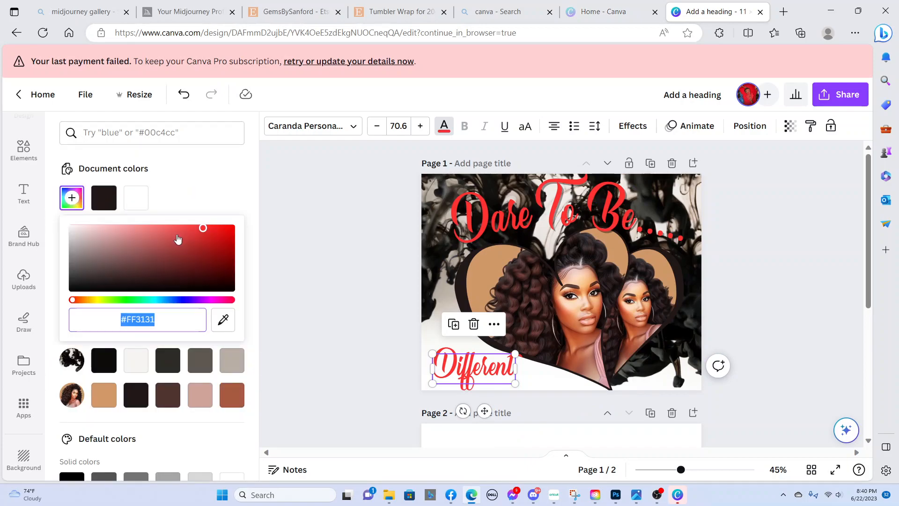
left_click_drag(203, 230, 207, 241)
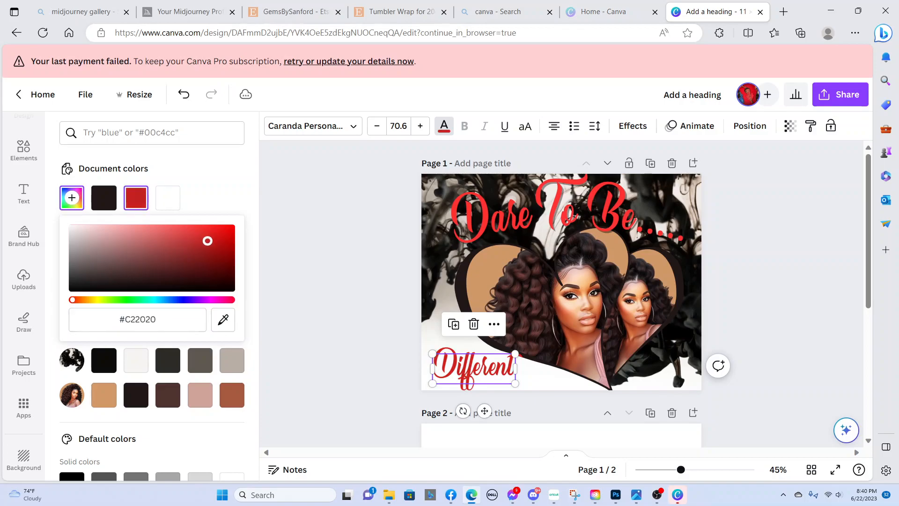
left_click(334, 312)
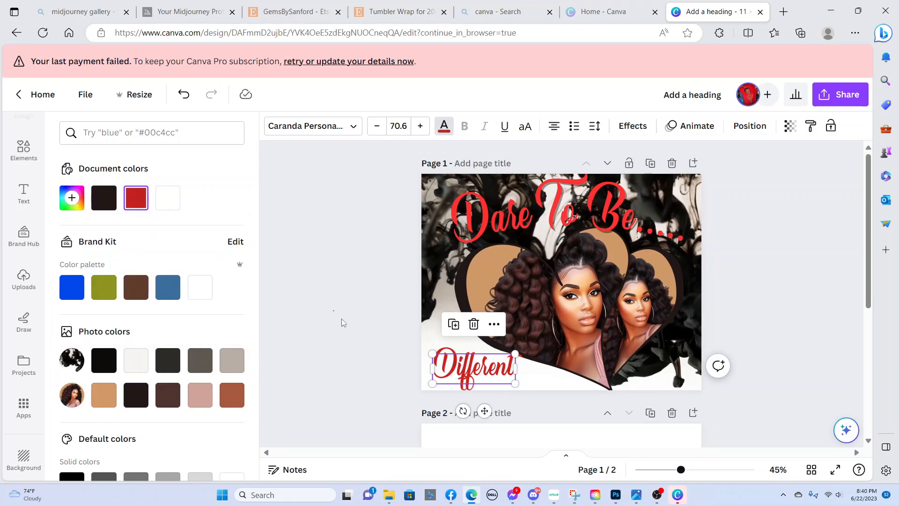
left_click(341, 319)
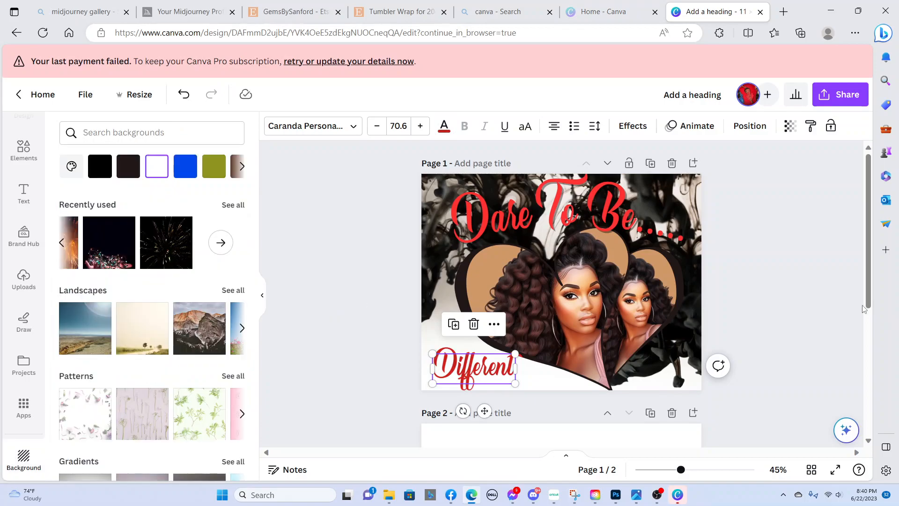
left_click(468, 374)
left_click_drag(514, 384, 511, 382)
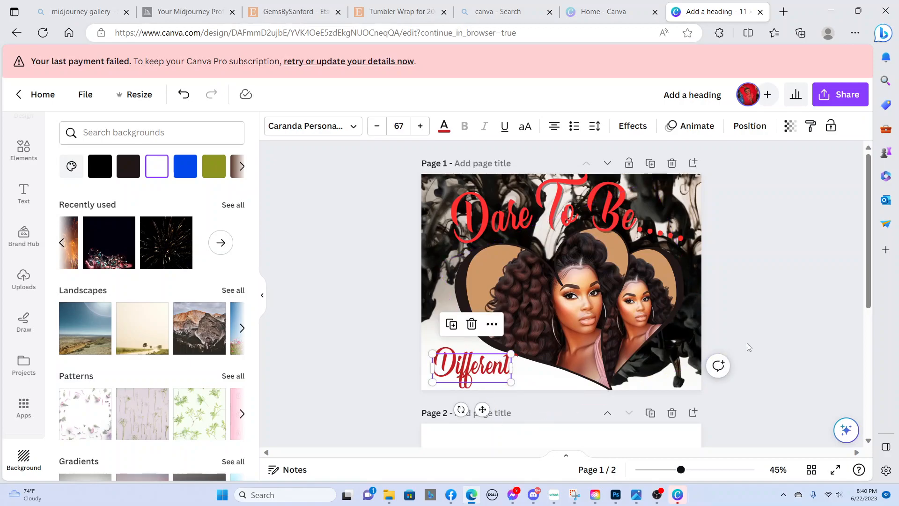
- Shift the double-heart portrait frame slightly left on page 1, keeping it beneath the heading
left_click_drag(639, 333, 638, 320)
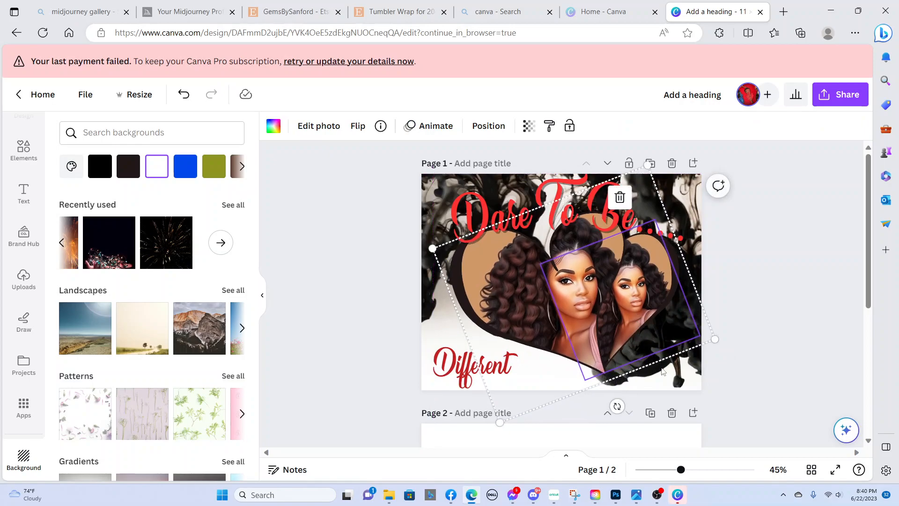
left_click(513, 358)
left_click_drag(563, 315, 555, 322)
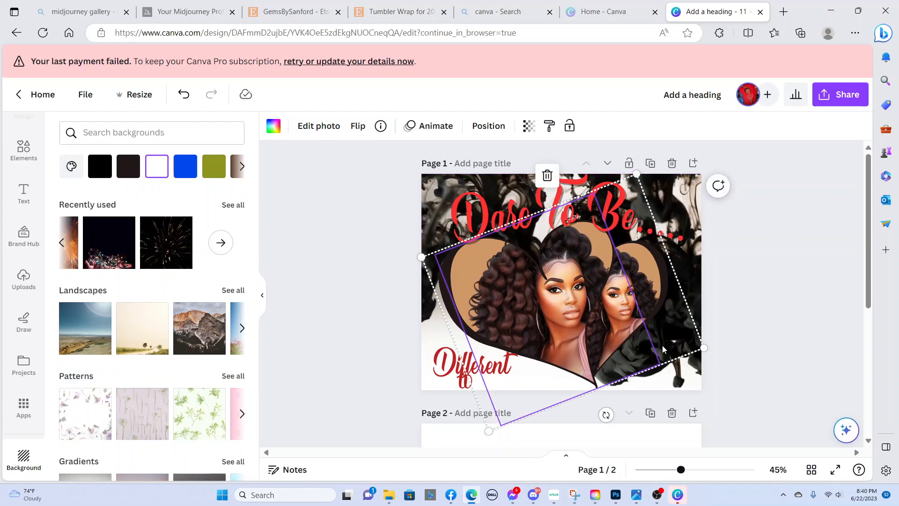
left_click(705, 348)
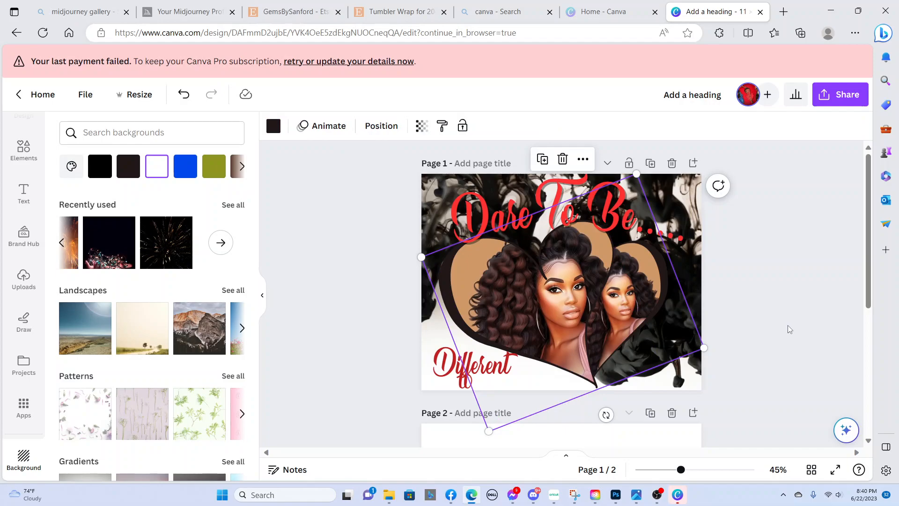
- Shrink the "Dare To Be....." heading slightly and re-center it near the page's upper edge
left_click(470, 206)
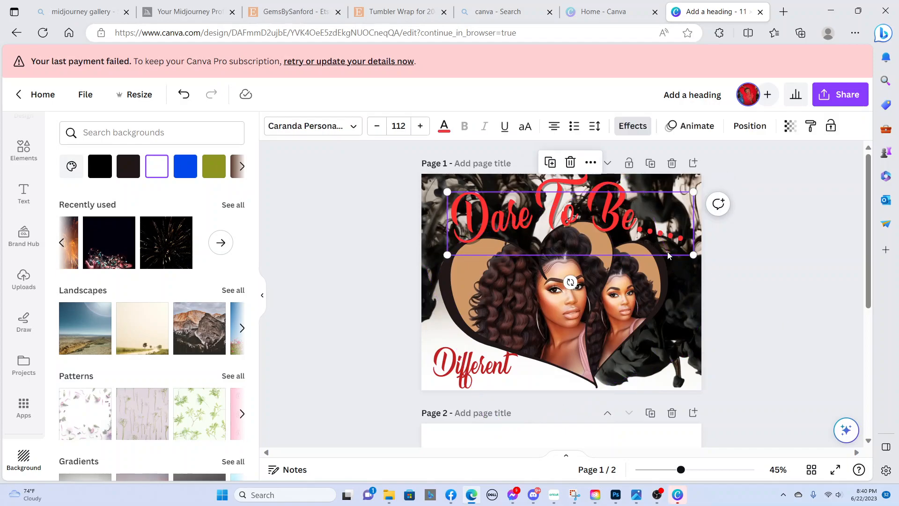
left_click_drag(692, 255, 682, 242)
left_click_drag(580, 199, 585, 197)
- Raise the double-heart portrait frame slightly and enlarge it a little from its lower-left corner
left_click(566, 301)
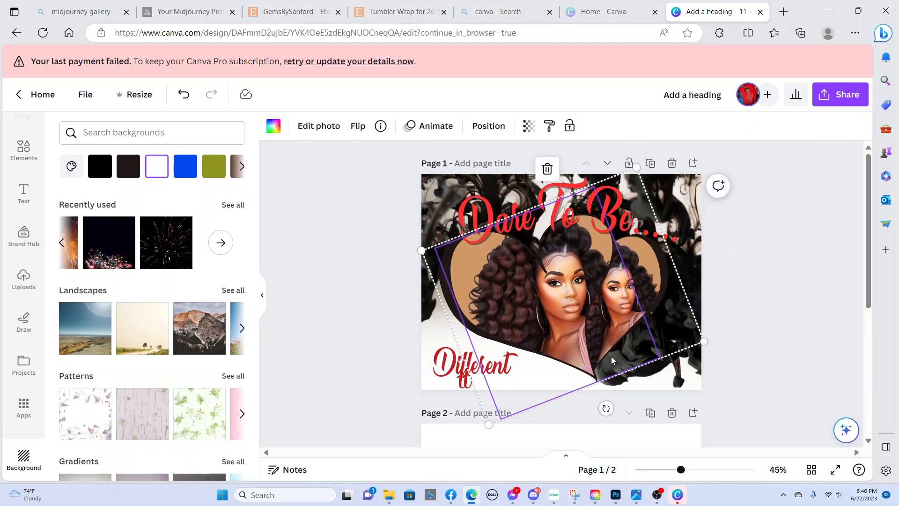
left_click_drag(488, 423, 485, 430)
left_click(760, 304)
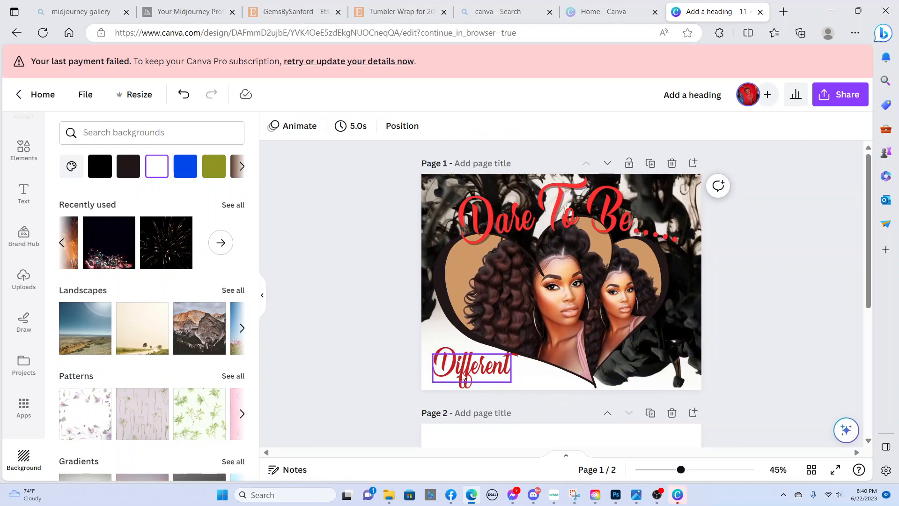
- Nudge the "Different" text slightly right and down within the page's lower-left corner
left_click(463, 376)
left_click_drag(463, 376, 465, 377)
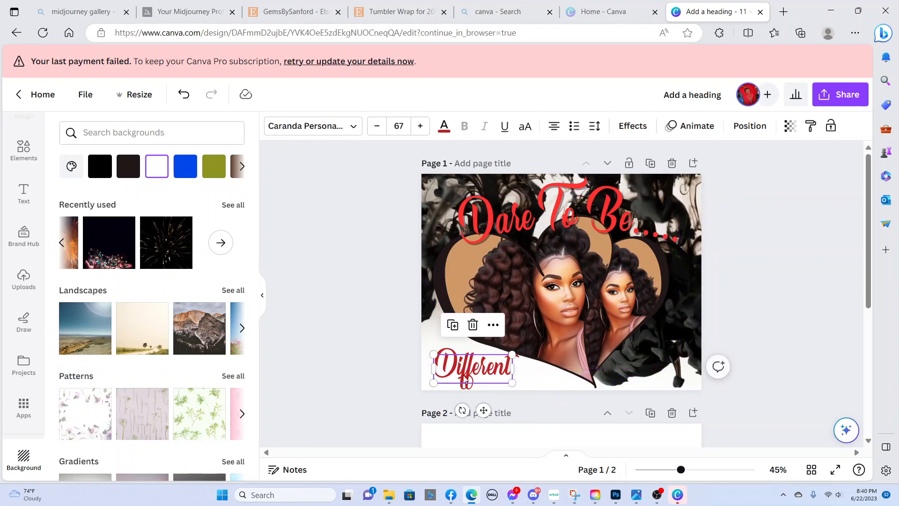
left_click(789, 269)
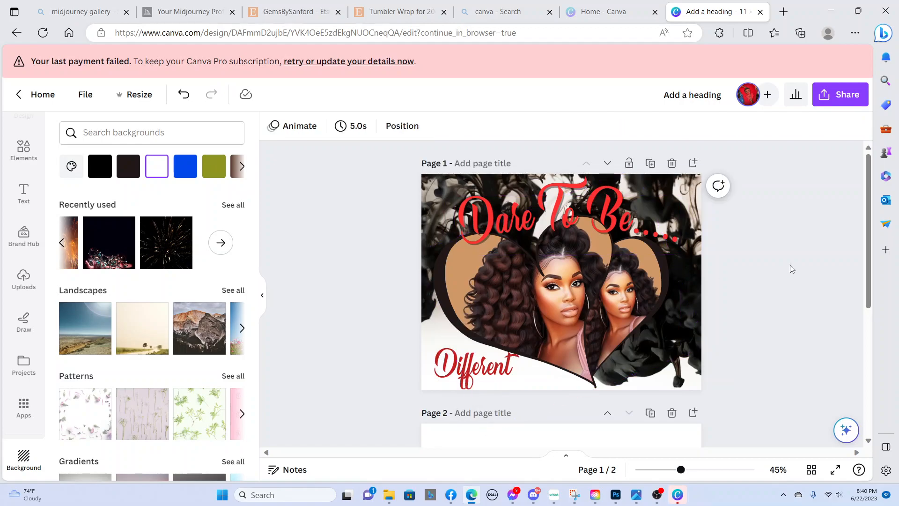